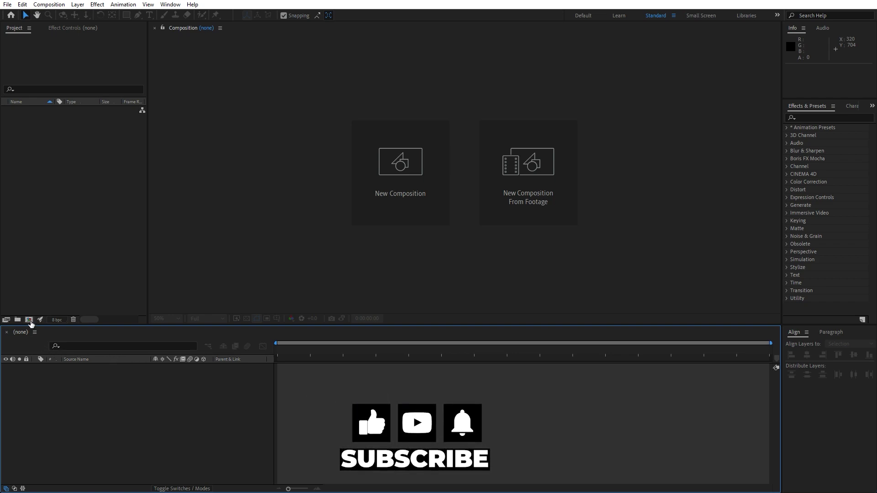
- Create a 1920 x 1080 px, 30 fps, 10-second composition named "Final"
{"action": "left_click", "coordinate": [29, 320]}
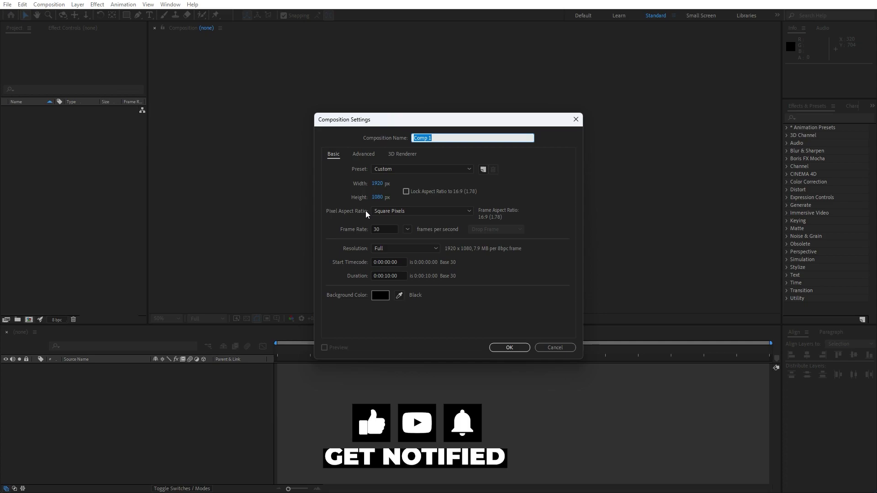
{"action": "type", "text": "Final"}
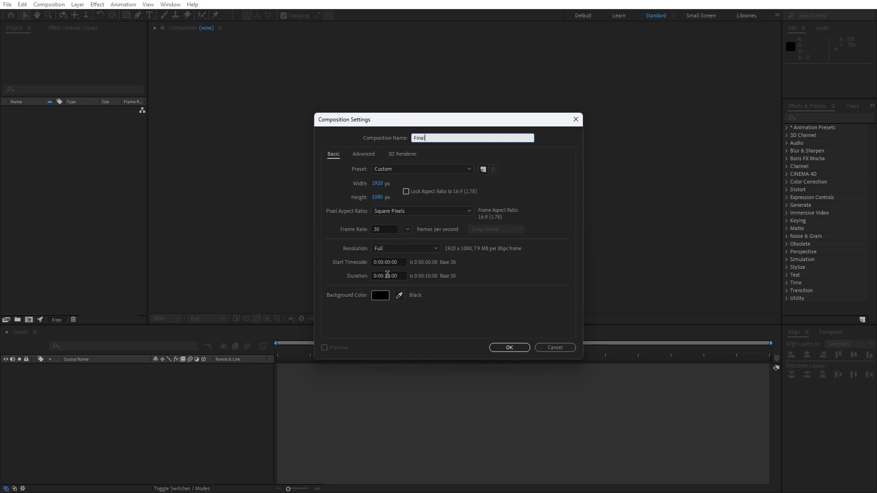
{"action": "left_click", "coordinate": [500, 348]}
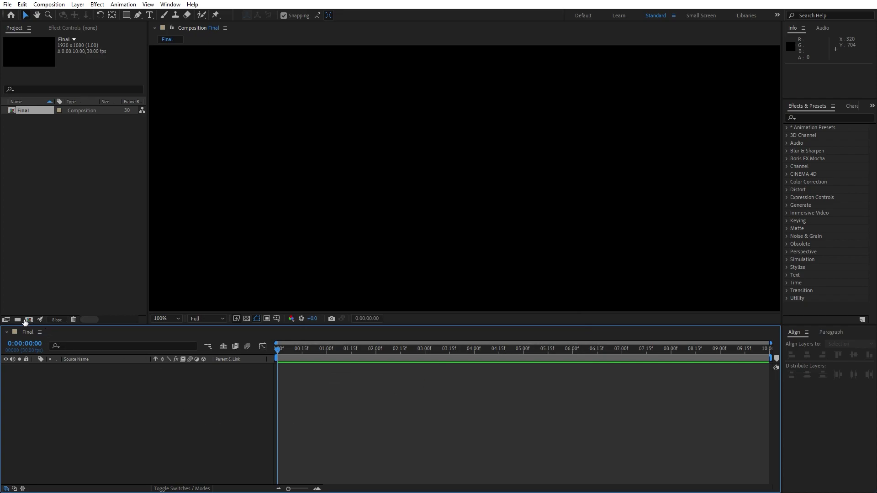
- Create a second composition named "Text 01" with a width of 900 px and a height of 100 px
{"action": "left_click", "coordinate": [27, 320]}
{"action": "type", "text": "Text 01"}
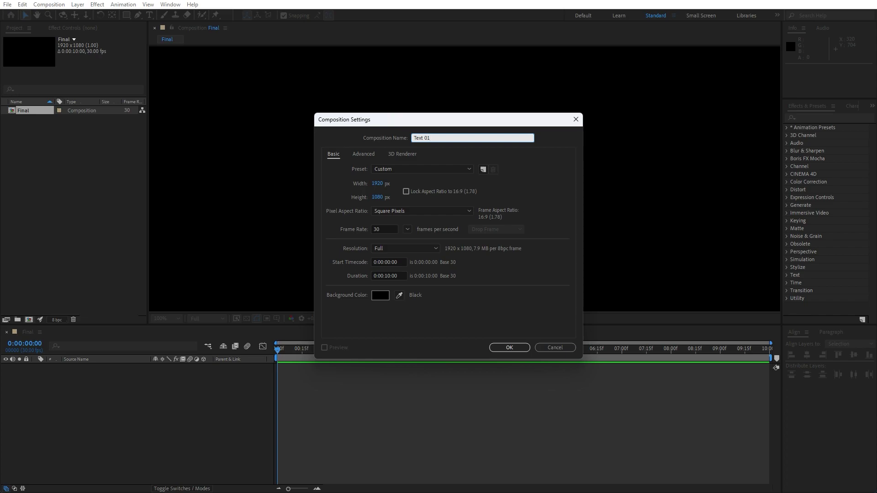
{"action": "left_click", "coordinate": [378, 183]}
{"action": "type", "text": "9*"}
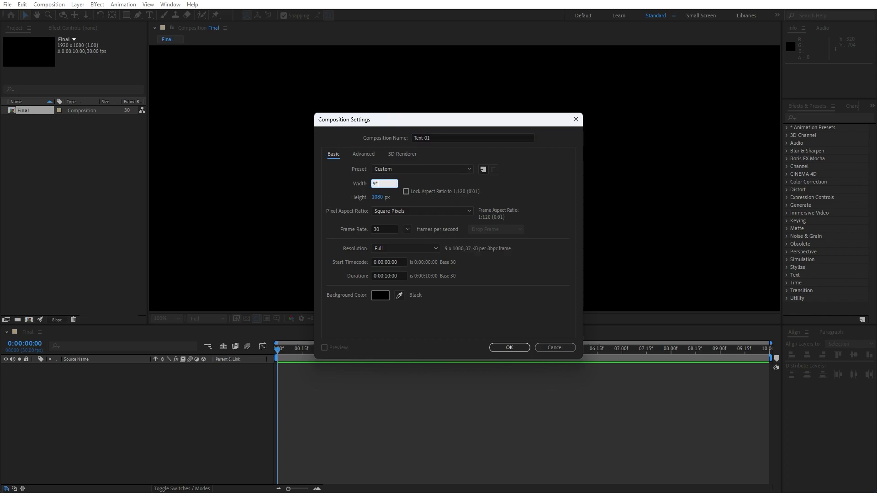
{"action": "type", "text": "00"}
{"action": "key", "text": "Tab"}
{"action": "type", "text": "100"}
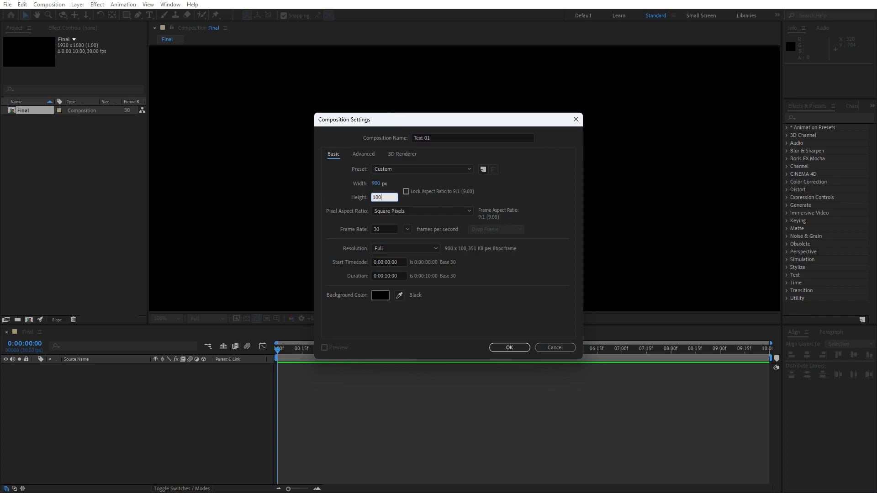
{"action": "left_click", "coordinate": [510, 348]}
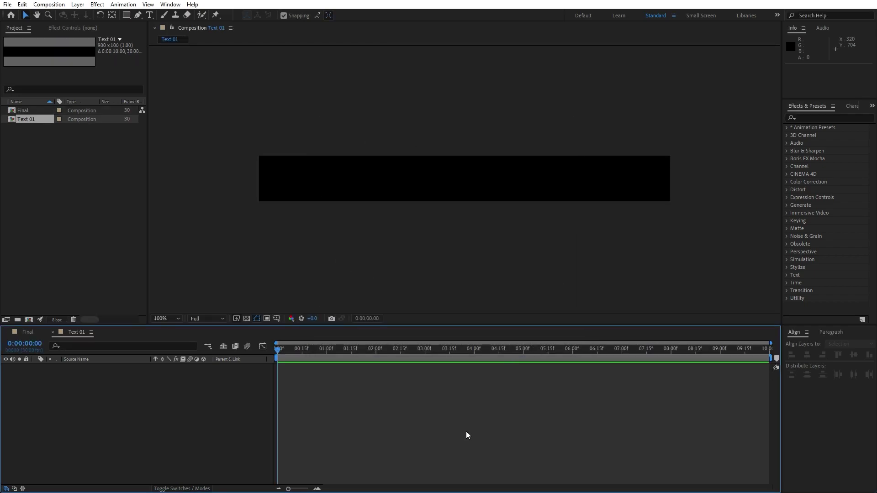
- Create a composition named "Text 01 + Elements" that is 900 px wide and 200 px high
{"action": "left_click", "coordinate": [28, 319]}
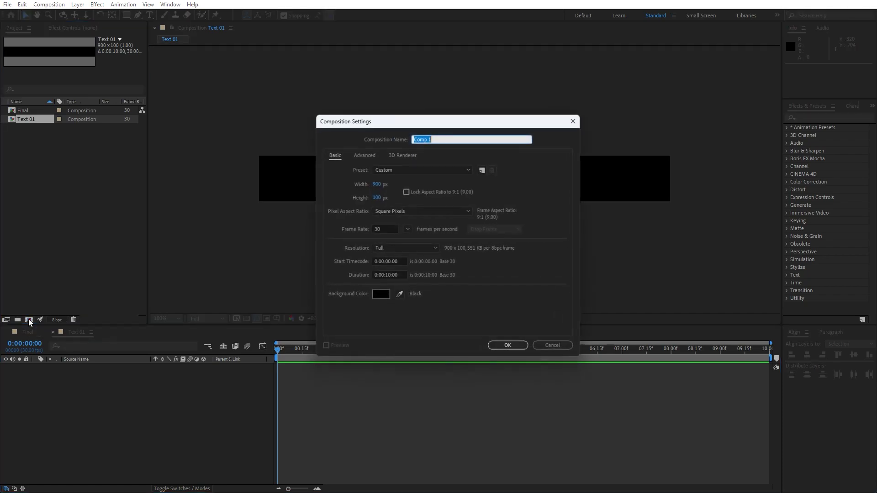
{"action": "type", "text": "Text 01 + Elements"}
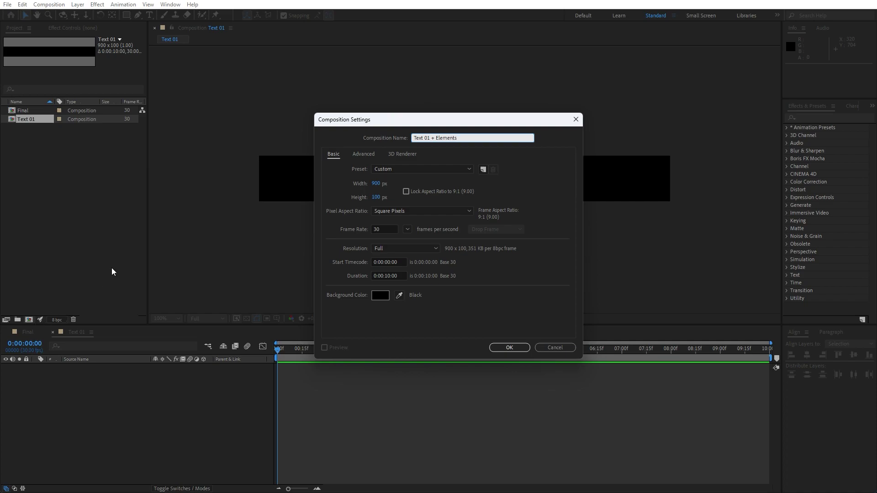
{"action": "left_click", "coordinate": [375, 197]}
{"action": "type", "text": "200"}
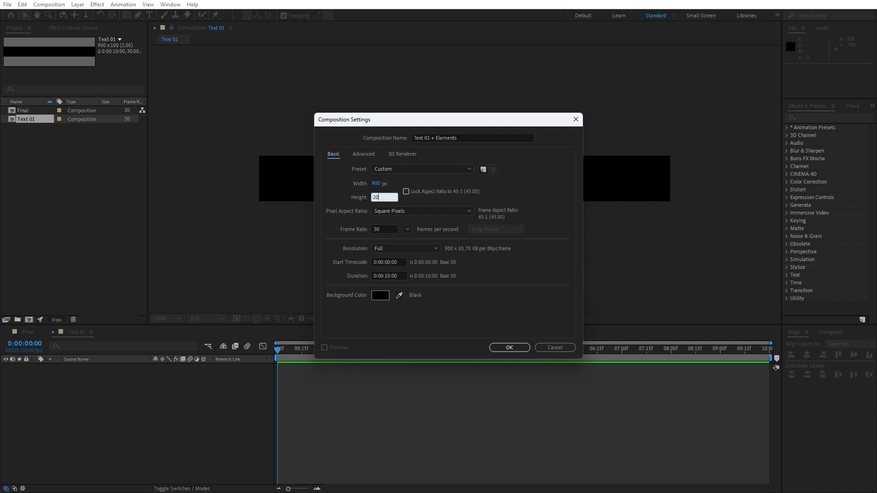
{"action": "left_click", "coordinate": [517, 346]}
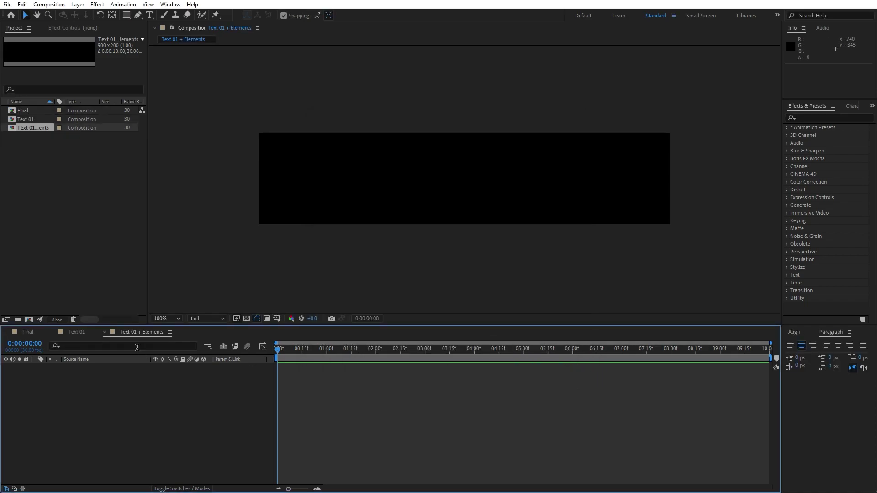
- Add a text layer reading "LET'S BE CREATIVE" in white Montserrat Black, 80 px, to the Text 01 composition
{"action": "left_click", "coordinate": [76, 333]}
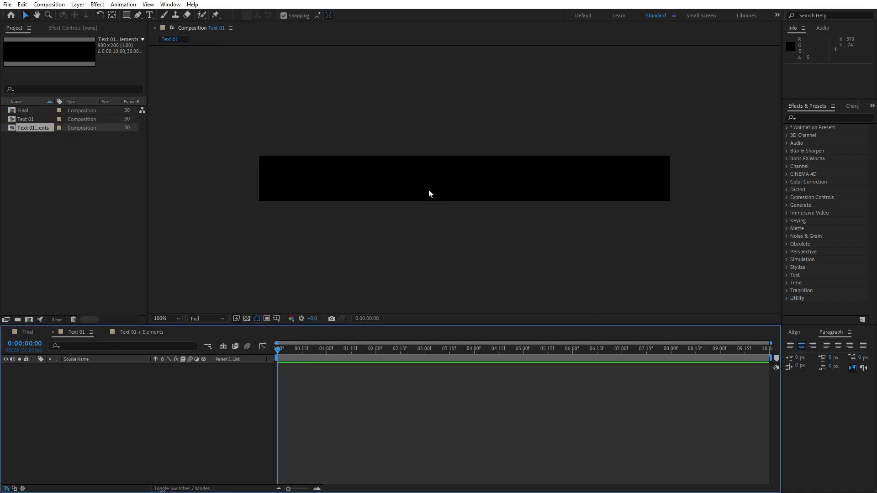
{"action": "key", "text": "ctrl+t"}
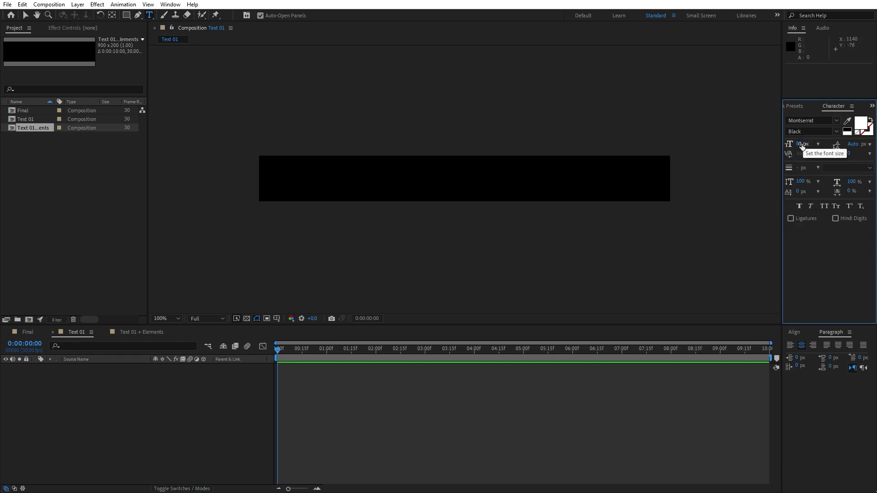
{"action": "left_click", "coordinate": [379, 188]}
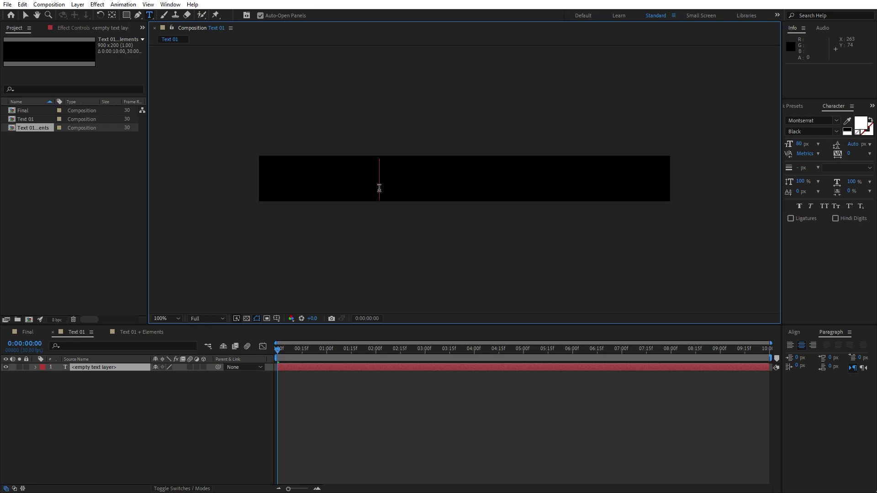
{"action": "type", "text": "LET'S BE CREATIVE"}
{"action": "left_click", "coordinate": [138, 388]}
- Center the "LET'S BE CREATIVE" text layer horizontally and vertically in the composition
{"action": "left_click", "coordinate": [111, 367]}
{"action": "left_click", "coordinate": [794, 332]}
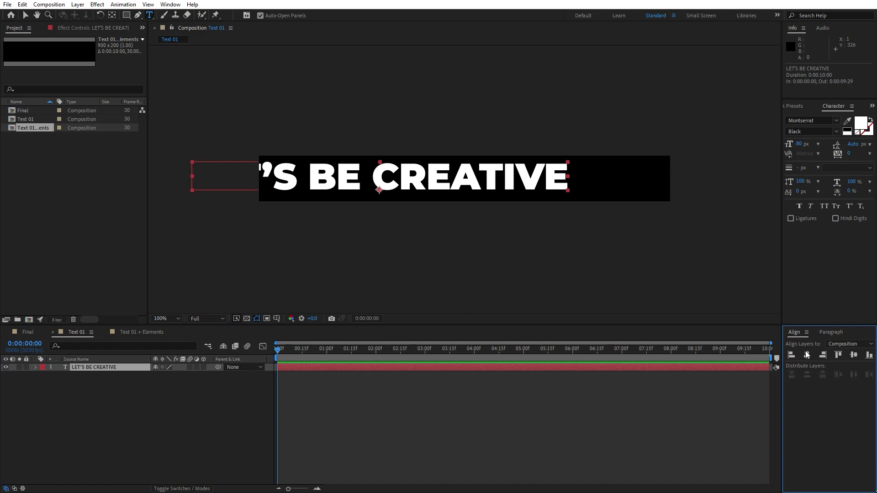
{"action": "left_click", "coordinate": [807, 355]}
{"action": "left_click", "coordinate": [853, 355]}
{"action": "left_click", "coordinate": [128, 369]}
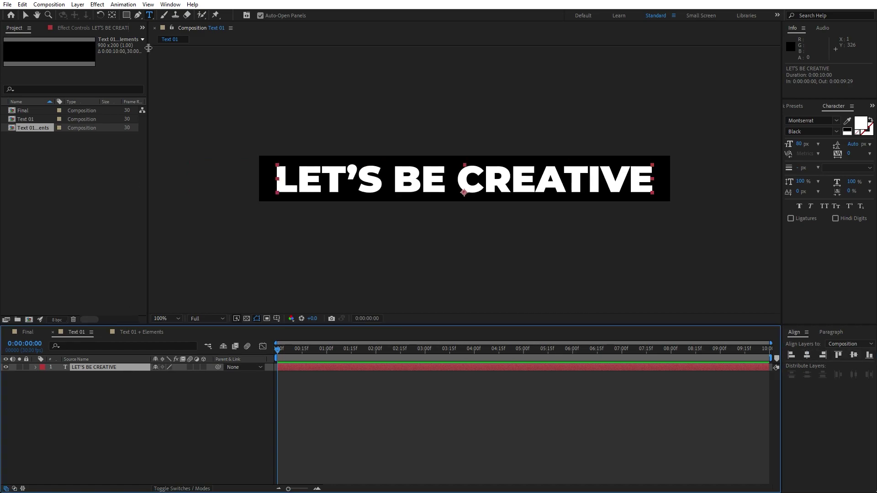
{"action": "left_click", "coordinate": [170, 4]}
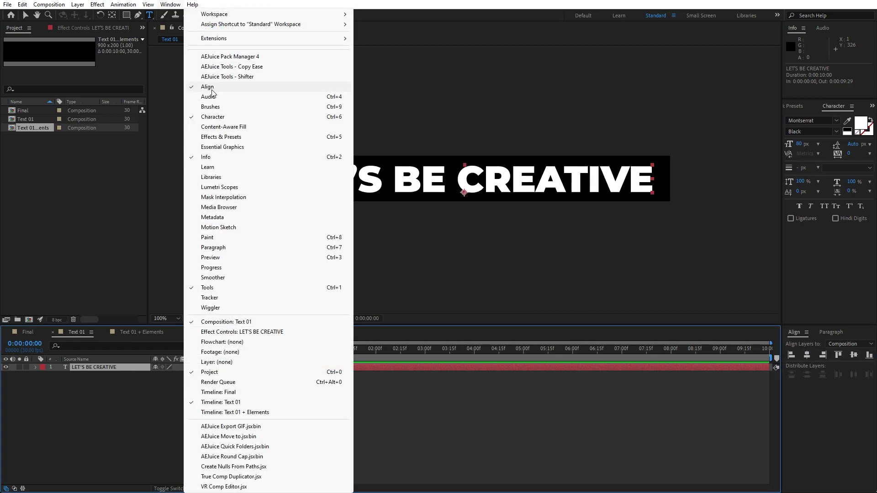
{"action": "left_click", "coordinate": [103, 374]}
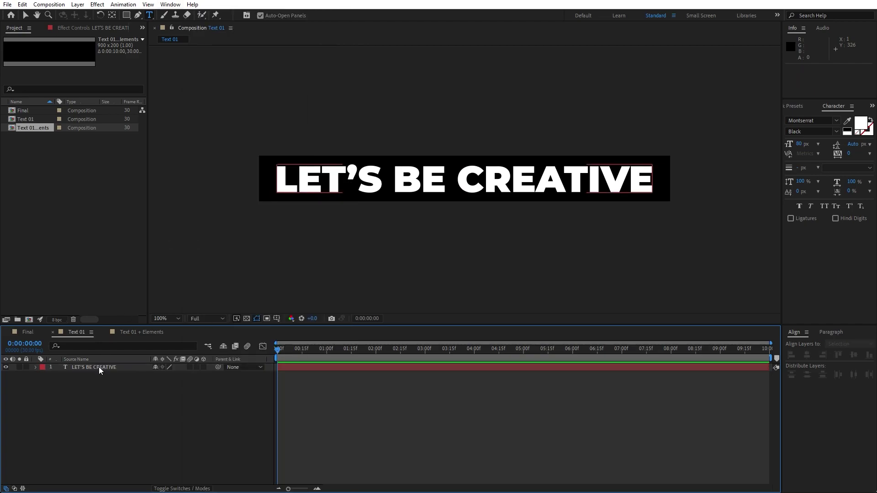
{"action": "left_click", "coordinate": [98, 367]}
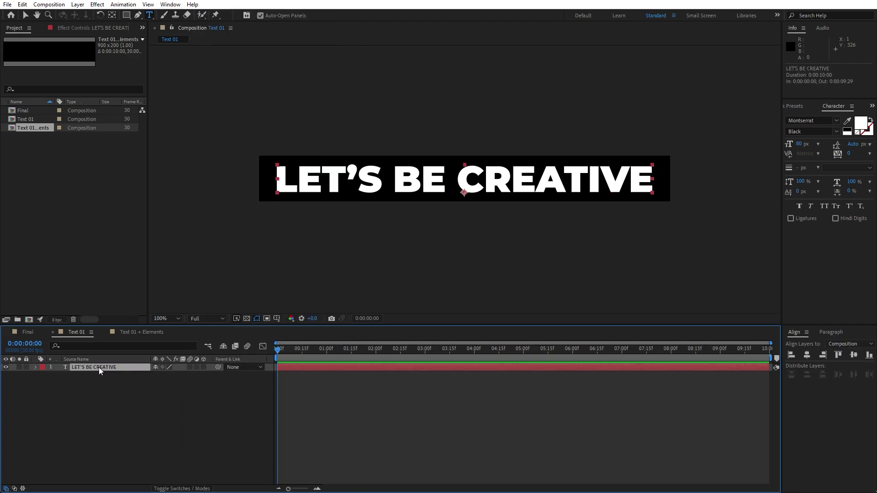
- Nest the Text 01 composition in Text 01 + Elements and align it to the composition's bottom edge
{"action": "left_click", "coordinate": [52, 333]}
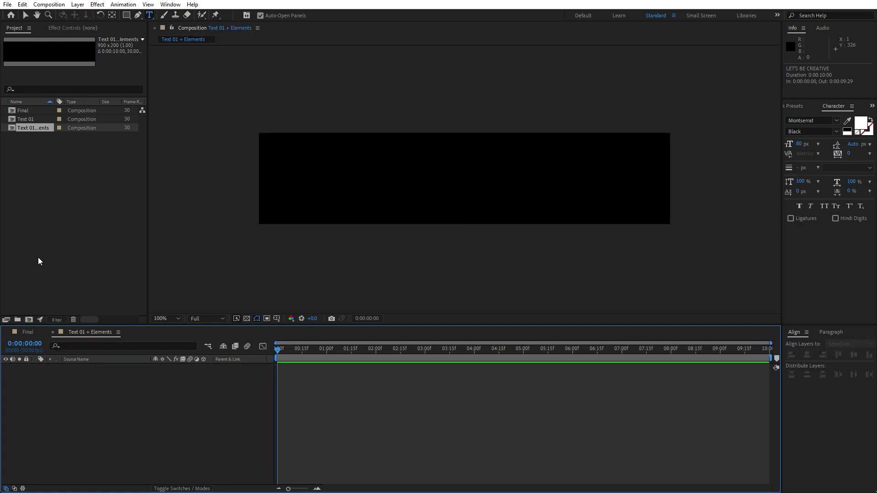
{"action": "left_click_drag", "start_coordinate": [29, 119], "coordinate": [141, 421]}
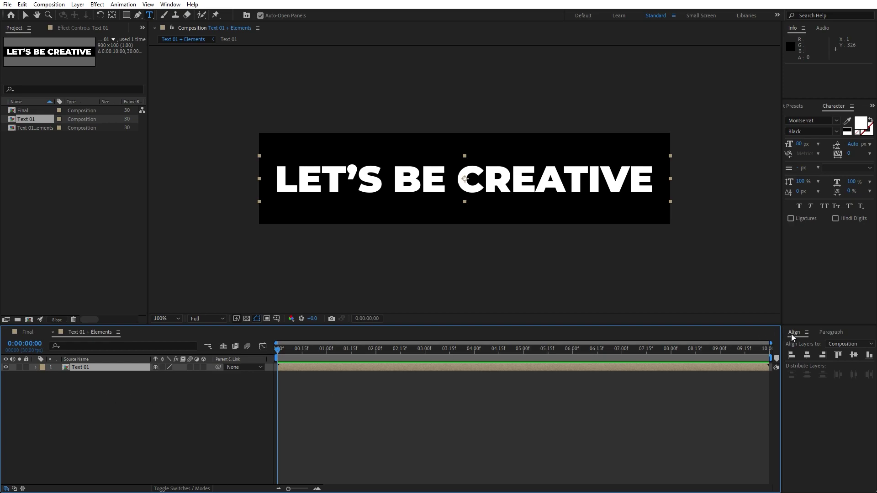
{"action": "left_click", "coordinate": [869, 359]}
{"action": "left_click", "coordinate": [198, 452]}
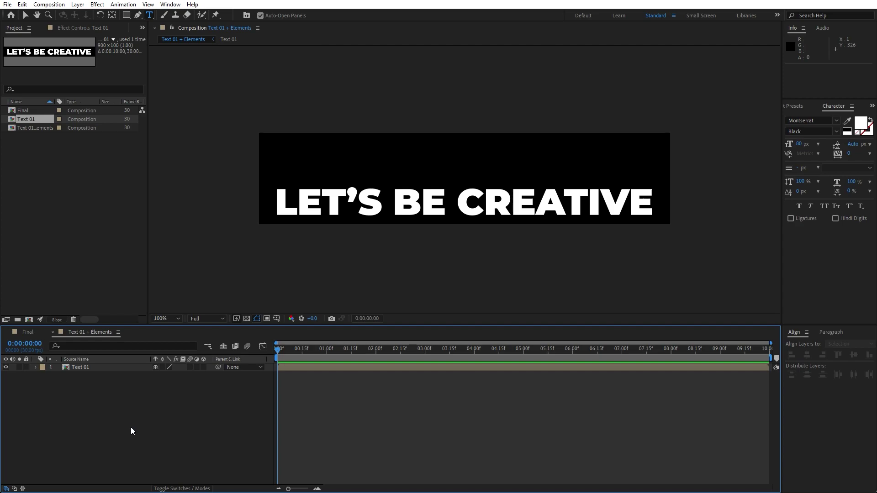
- Create a black 900 x 100 px solid named "BG" in the Text 01 + Elements composition
{"action": "key", "text": "v"}
{"action": "right_click", "coordinate": [131, 402]}
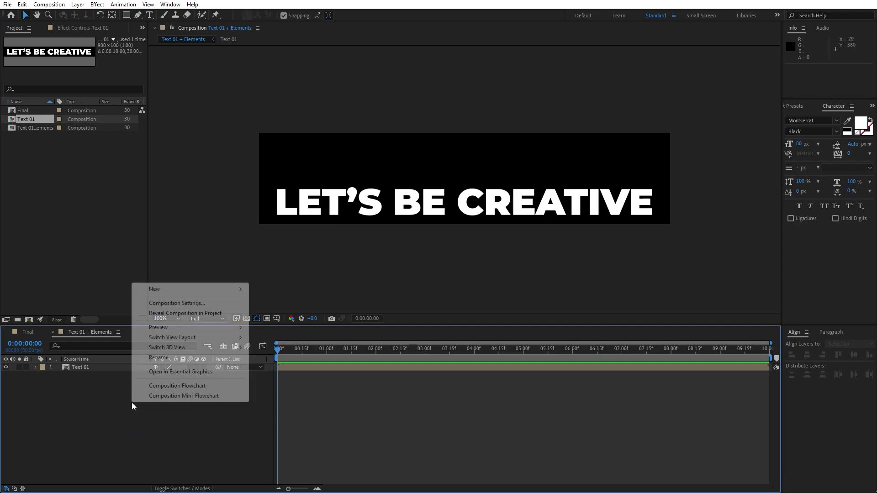
{"action": "mouse_move", "coordinate": [183, 289]}
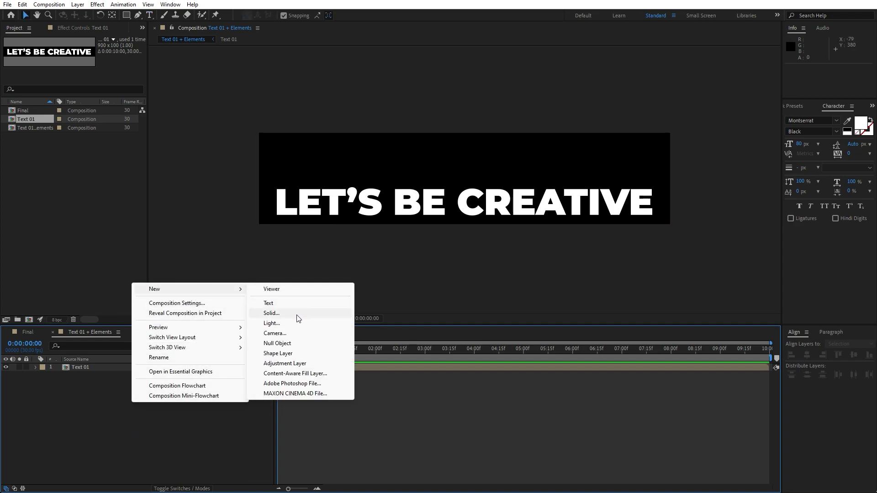
{"action": "left_click", "coordinate": [297, 313]}
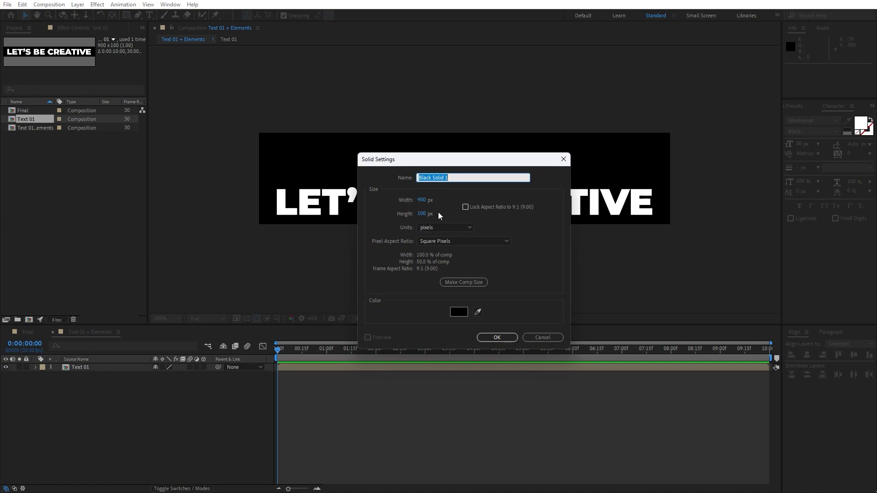
{"action": "type", "text": "BG"}
{"action": "left_click", "coordinate": [497, 338]}
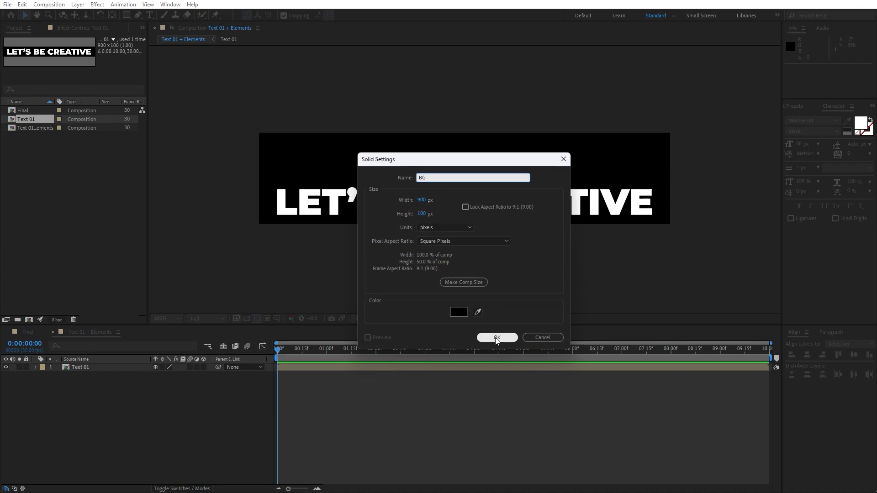
- Move the BG solid beneath the Text 01 layer and align it to the composition's bottom edge
{"action": "left_click", "coordinate": [79, 370]}
{"action": "left_click_drag", "start_coordinate": [78, 366], "coordinate": [80, 388]}
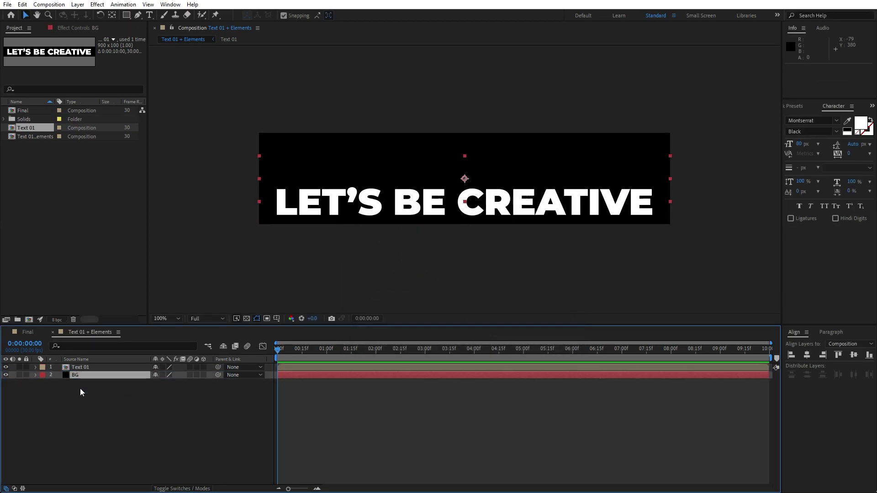
{"action": "left_click", "coordinate": [869, 355]}
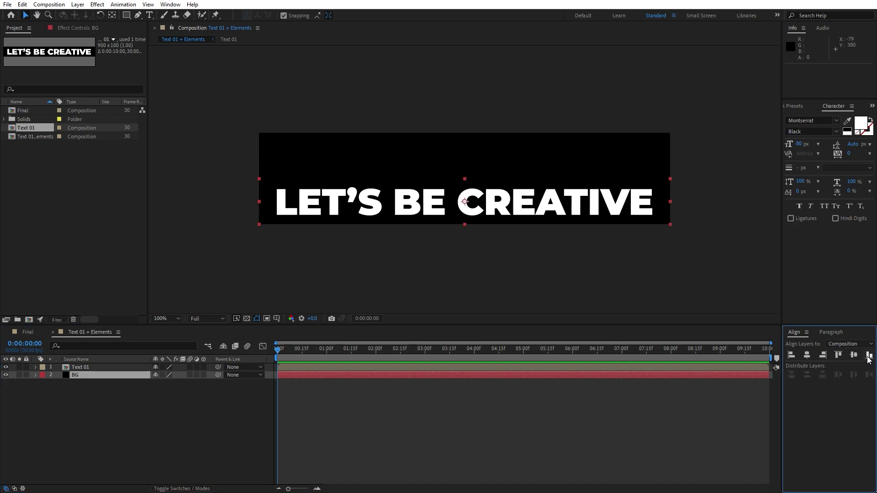
{"action": "left_click", "coordinate": [111, 427]}
- Find the Fill effect and apply it to the BG layer
{"action": "left_click", "coordinate": [88, 375]}
{"action": "left_click", "coordinate": [796, 106]}
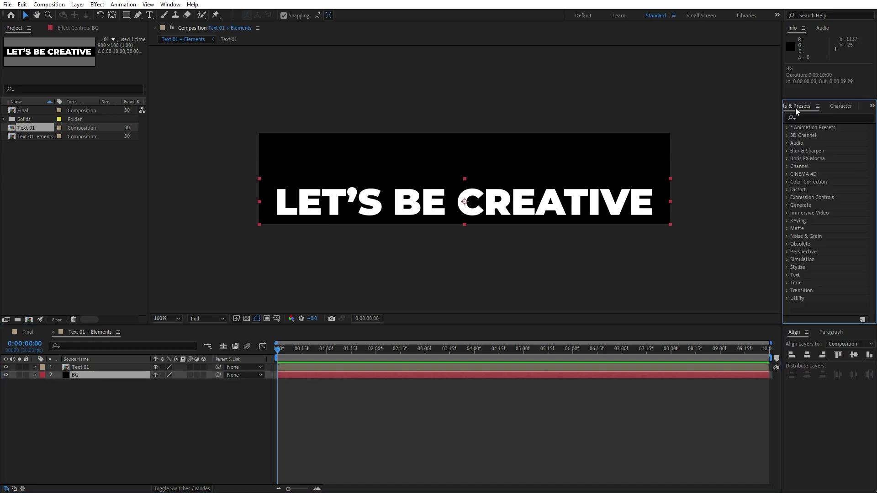
{"action": "left_click", "coordinate": [827, 117]}
{"action": "type", "text": "fill"}
{"action": "left_click_drag", "start_coordinate": [810, 179], "coordinate": [78, 375]}
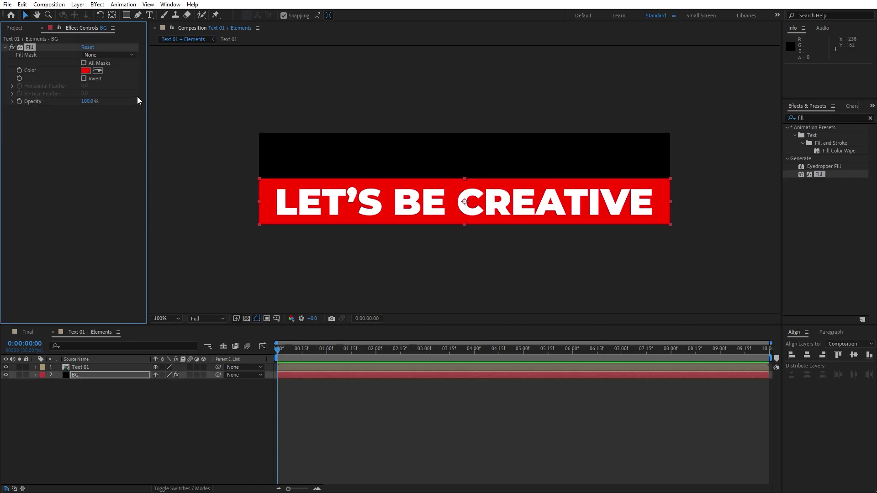
- Set the BG layer's Fill color to the muted red DA3232
{"action": "left_click", "coordinate": [86, 70]}
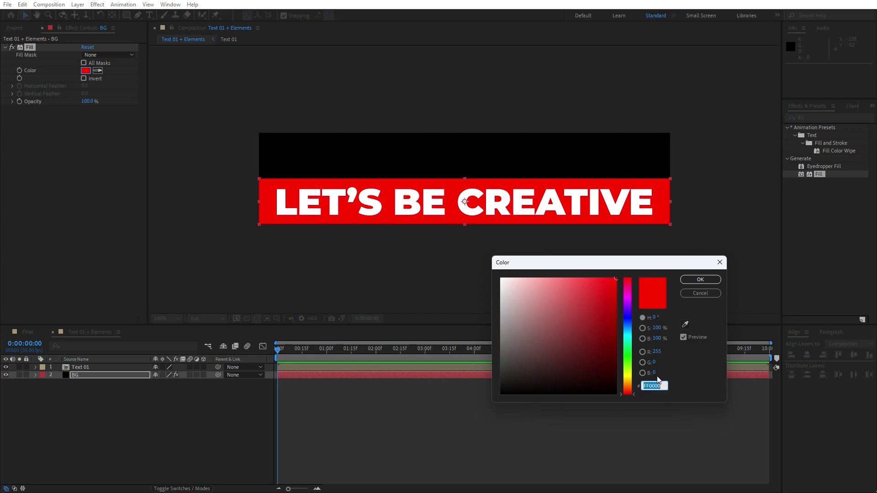
{"action": "type", "text": "DE3838"}
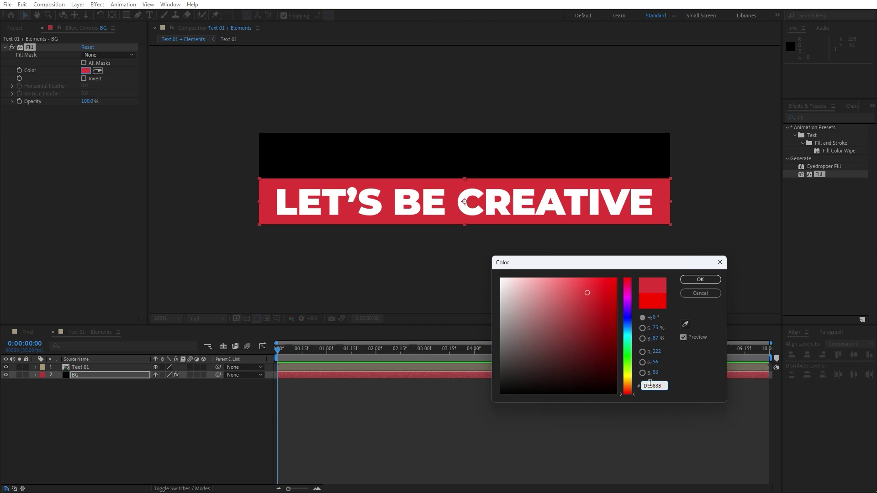
{"action": "mouse_move", "coordinate": [589, 295]}
{"action": "left_mouse_down"}
{"action": "mouse_move", "coordinate": [577, 294]}
{"action": "mouse_move", "coordinate": [590, 294]}
{"action": "left_mouse_up"}
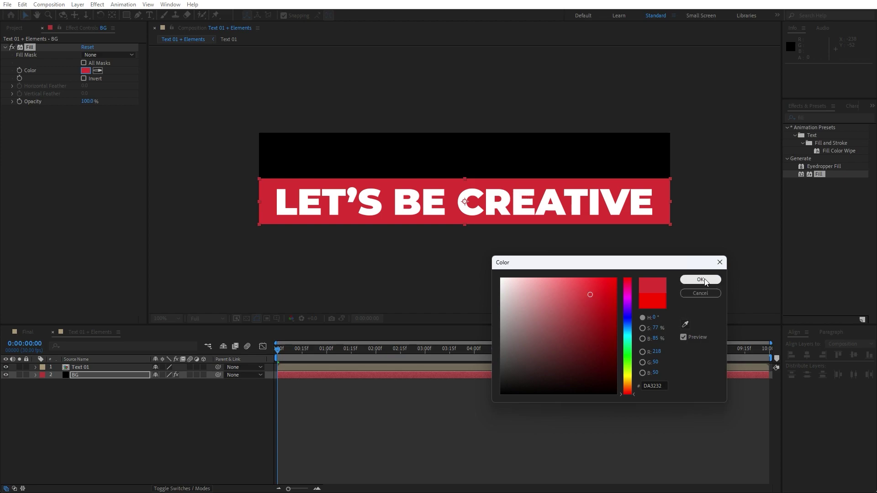
{"action": "left_click", "coordinate": [701, 279]}
{"action": "left_click", "coordinate": [51, 407]}
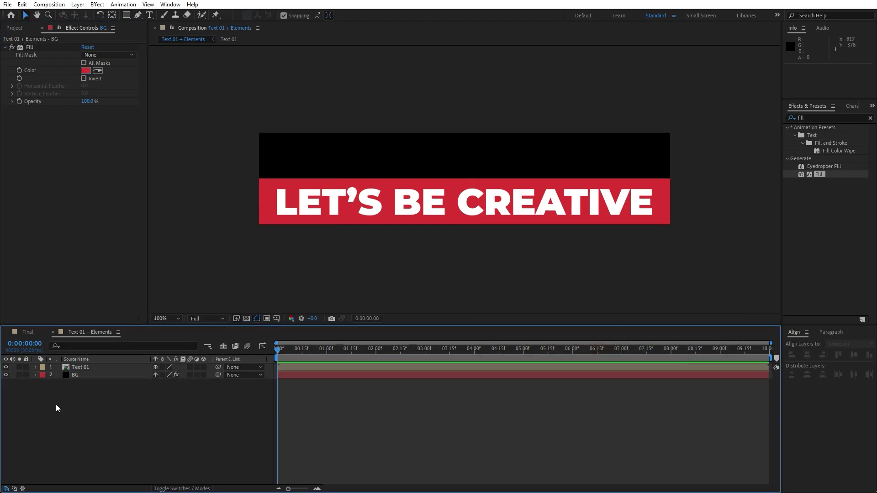
- Apply the Fill effect to the Text 01 layer and set its color to black, 000000
{"action": "left_click", "coordinate": [78, 369]}
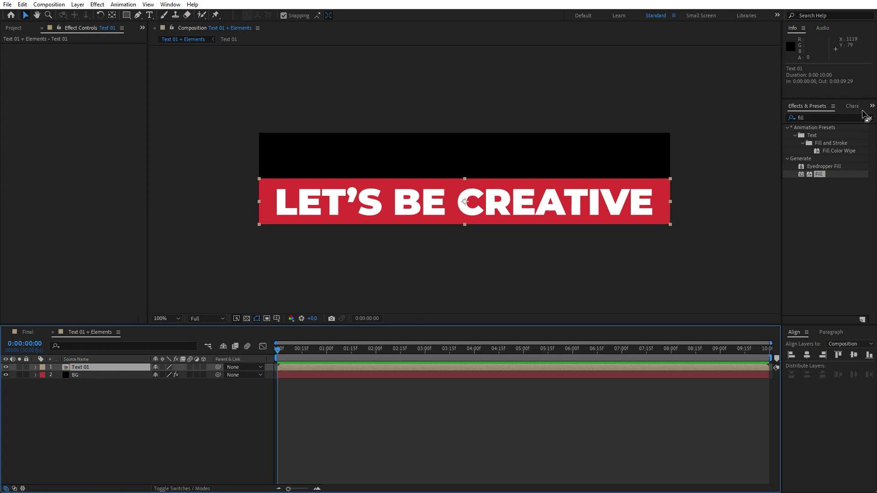
{"action": "double_click", "coordinate": [819, 175]}
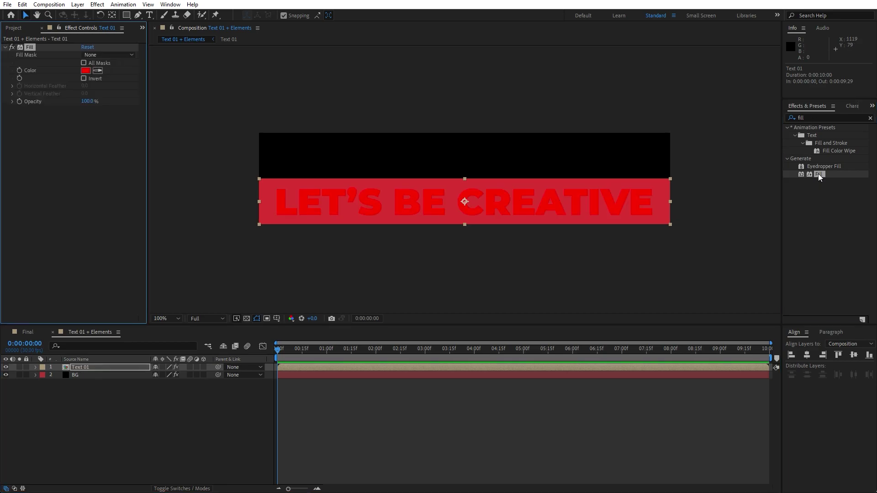
{"action": "left_click", "coordinate": [86, 70]}
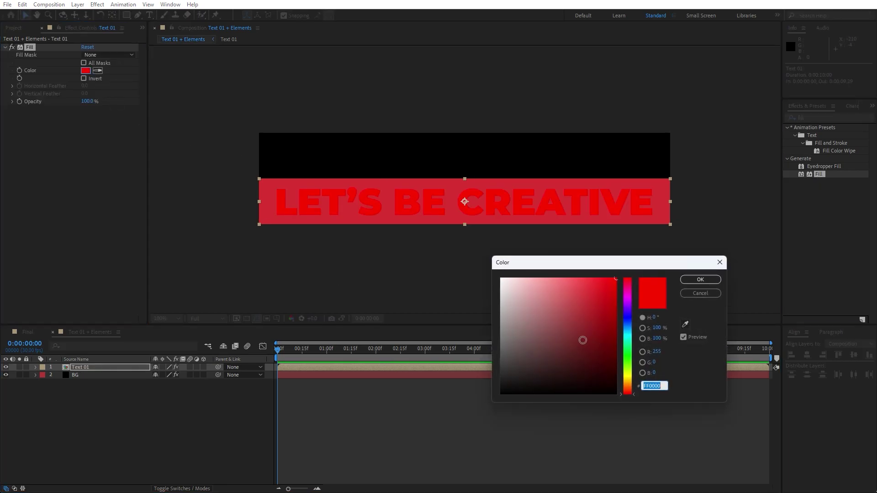
{"action": "type", "text": "000000"}
{"action": "left_click", "coordinate": [703, 279]}
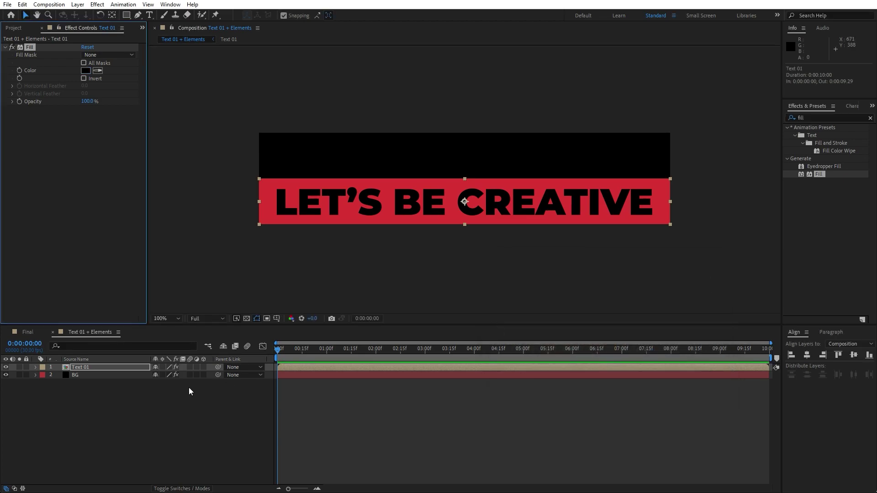
{"action": "left_click", "coordinate": [113, 393]}
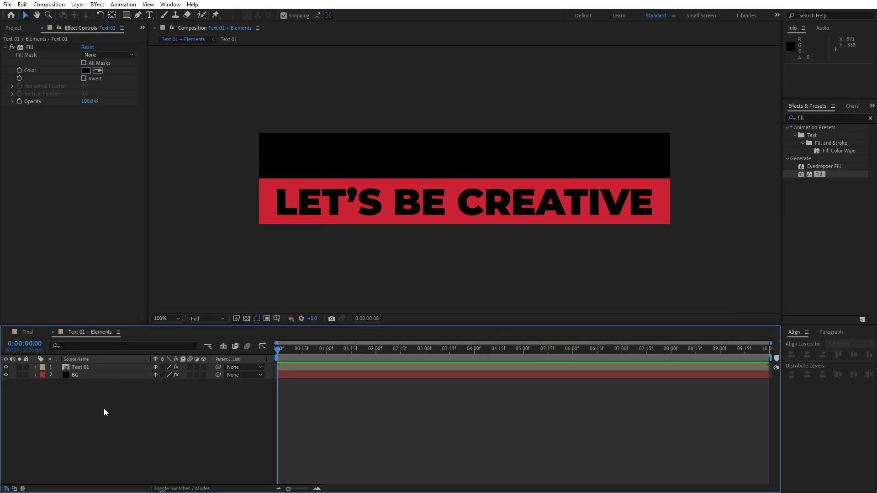
- Duplicate the Text 01 and BG layers together and move the duplicated BG directly beneath the topmost Text 01 layer
{"action": "left_click_drag", "start_coordinate": [70, 337], "coordinate": [53, 316]}
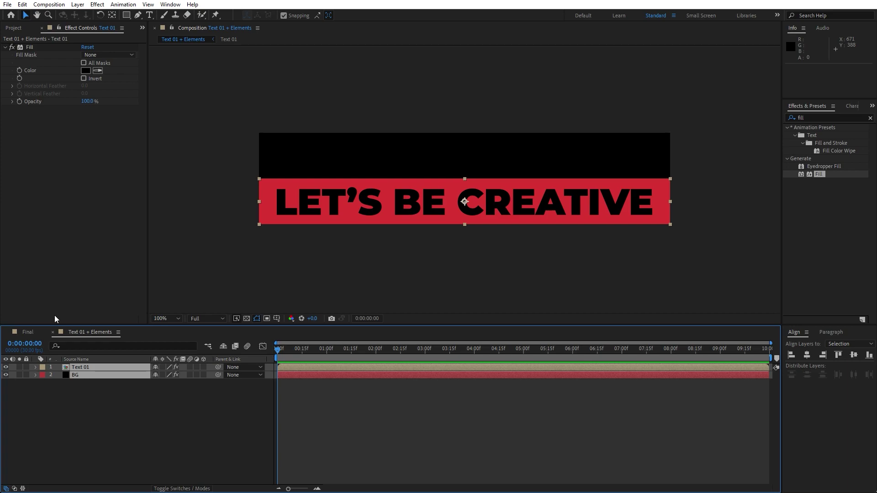
{"action": "left_click", "coordinate": [22, 4]}
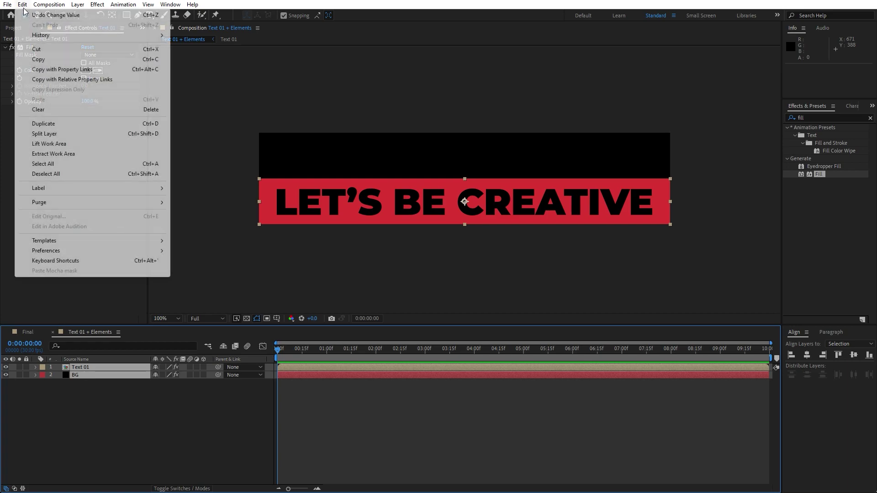
{"action": "left_click", "coordinate": [62, 131]}
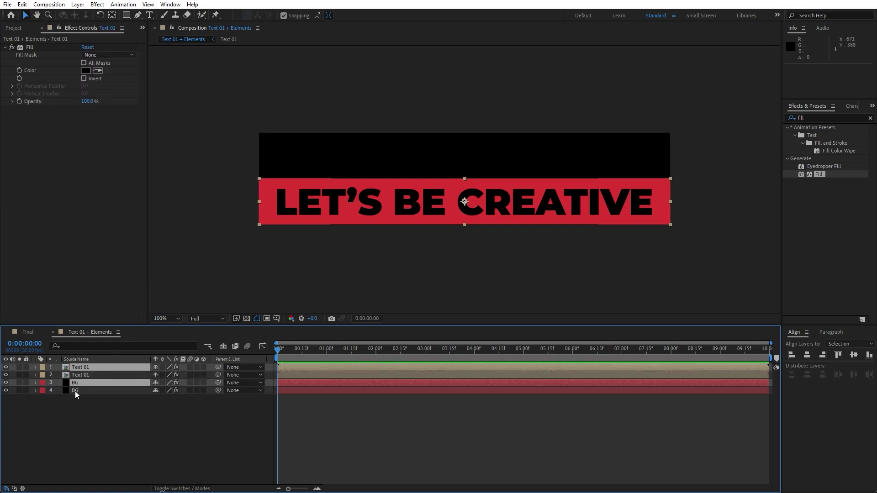
{"action": "left_click_drag", "start_coordinate": [70, 383], "coordinate": [85, 370]}
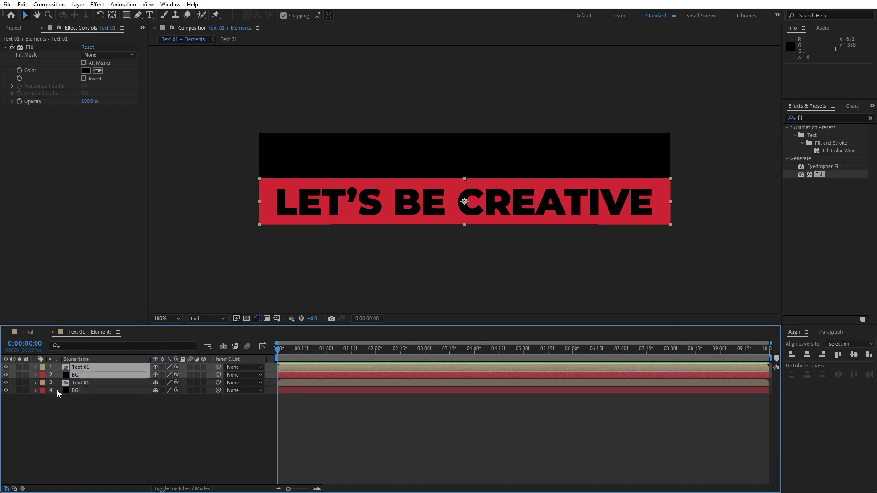
- Give the duplicated Text 01 and BG layers the Orange label color
{"action": "left_click", "coordinate": [43, 377]}
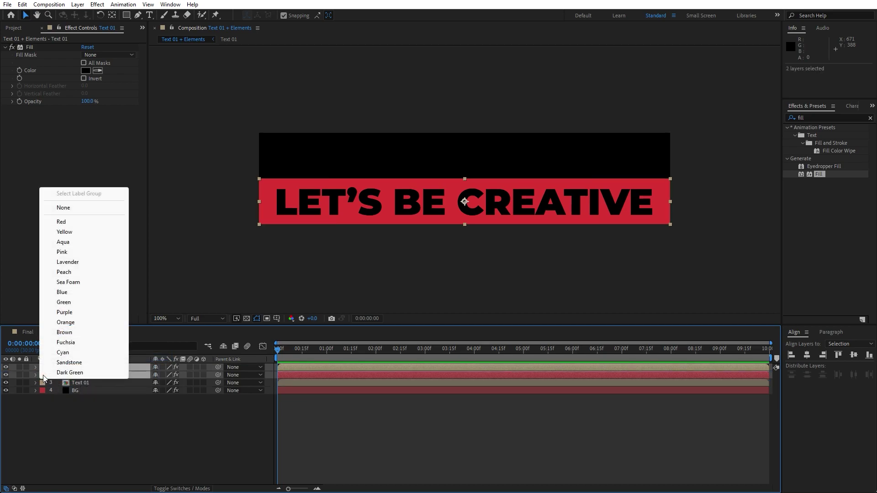
{"action": "left_click", "coordinate": [65, 322]}
{"action": "left_click", "coordinate": [97, 437]}
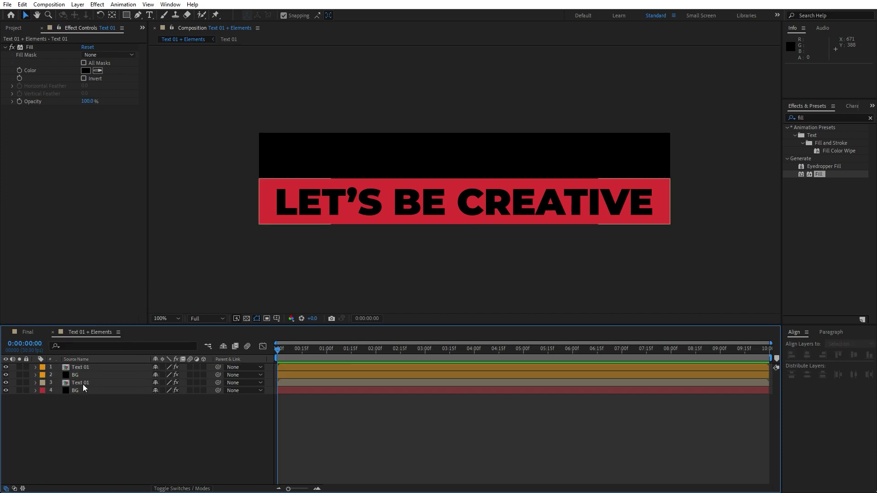
- Align the orange-labeled BG and Text 01 layers to the composition's top edge
{"action": "left_click", "coordinate": [77, 376]}
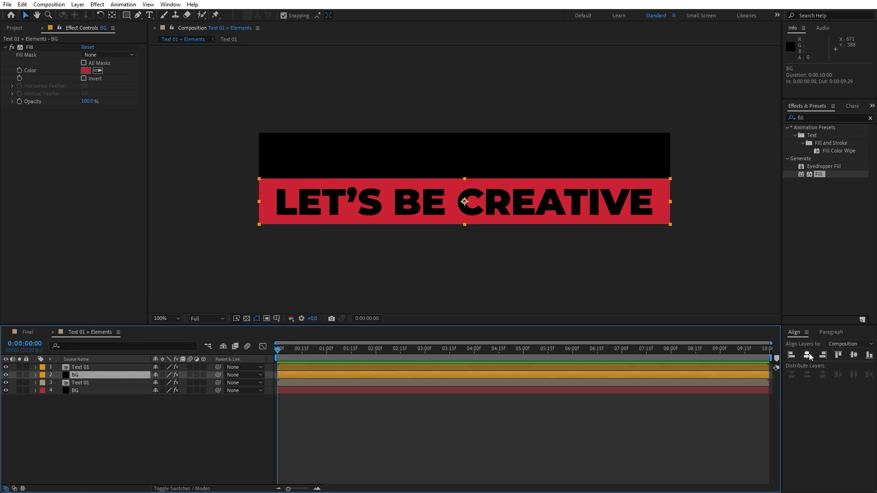
{"action": "left_click", "coordinate": [838, 355]}
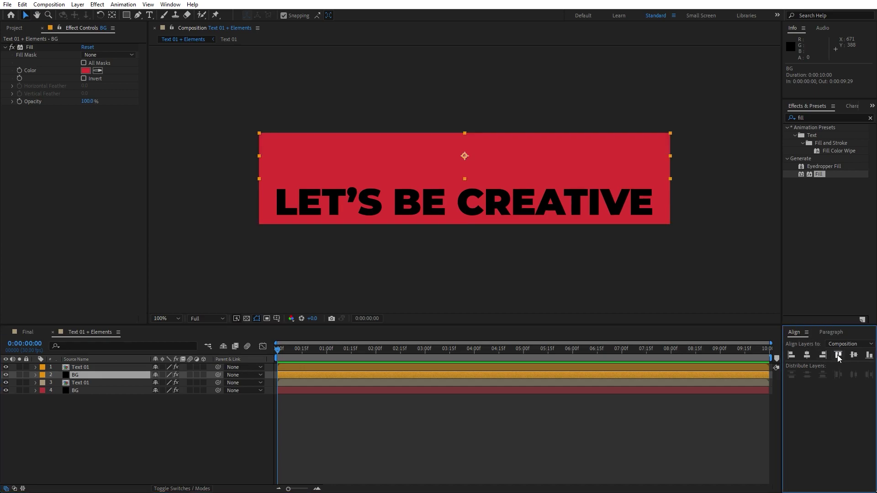
{"action": "left_click", "coordinate": [83, 368]}
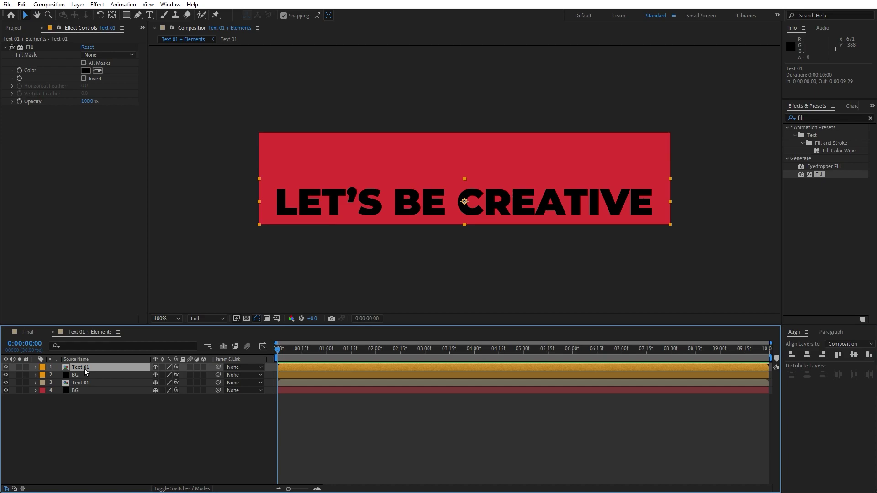
{"action": "left_click", "coordinate": [838, 355]}
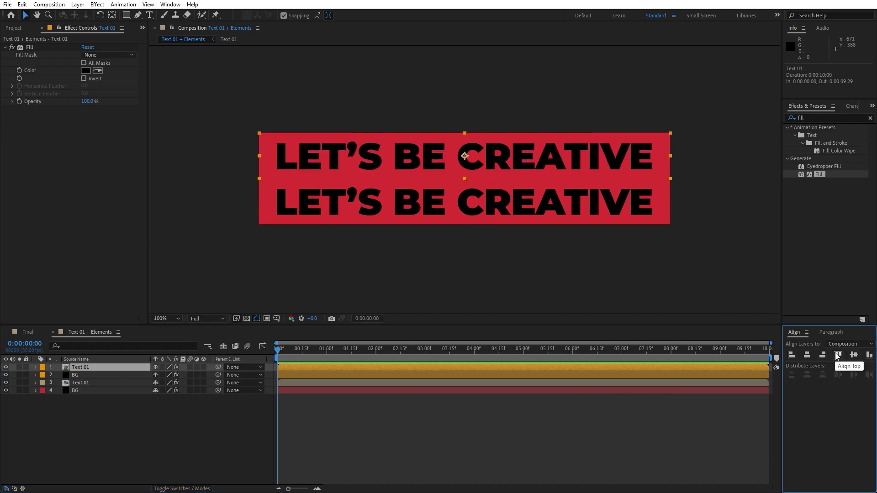
{"action": "left_click", "coordinate": [116, 431]}
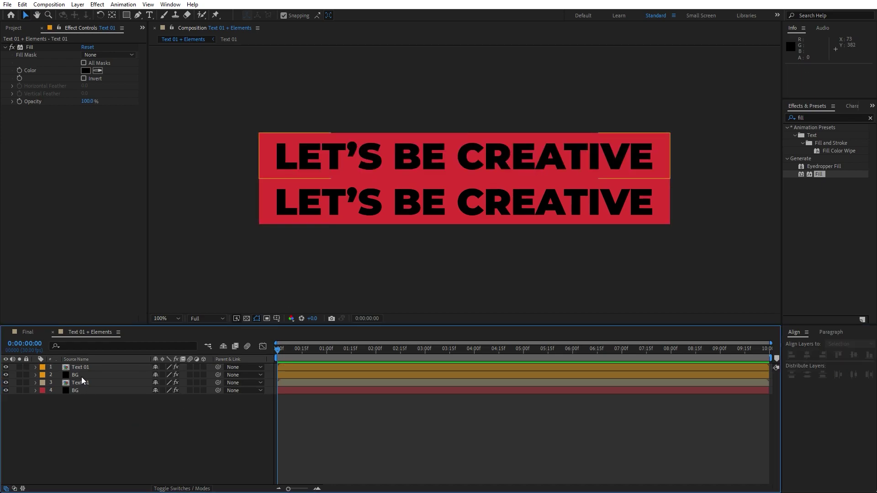
- Set the Fill color of the orange-labeled BG layer to black, 000000
{"action": "left_click", "coordinate": [80, 375]}
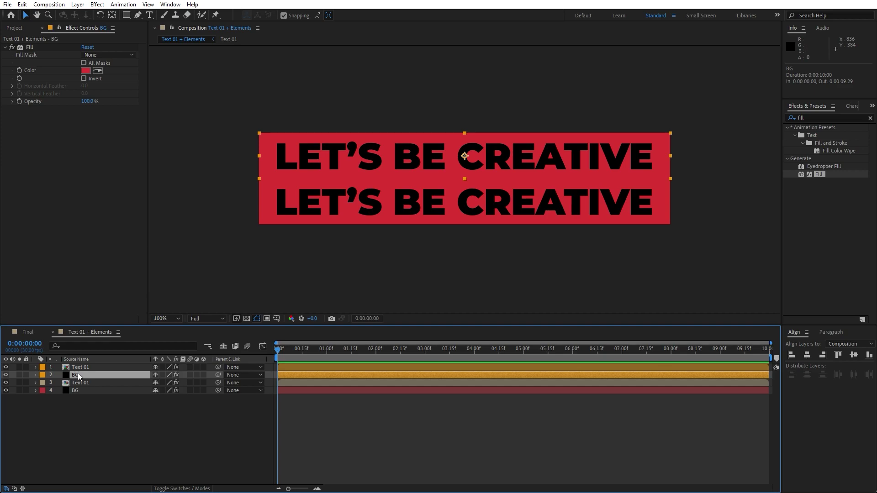
{"action": "left_click", "coordinate": [86, 71]}
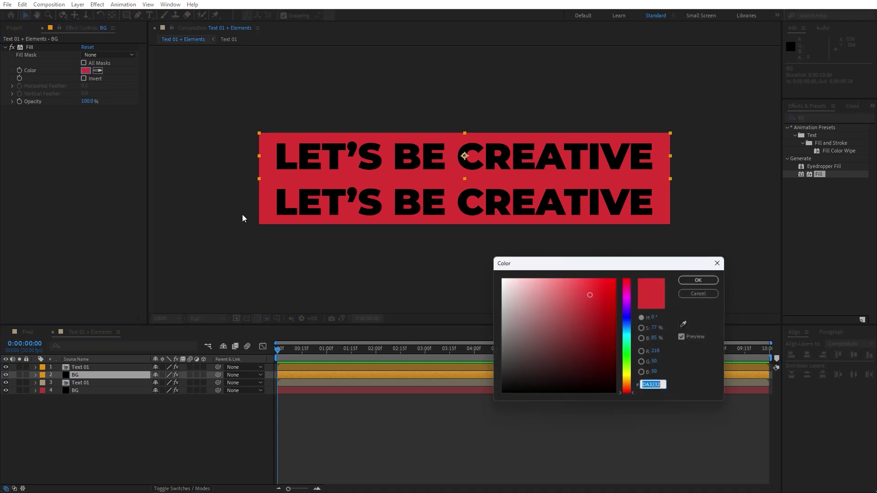
{"action": "left_click_drag", "start_coordinate": [549, 338], "coordinate": [329, 490]}
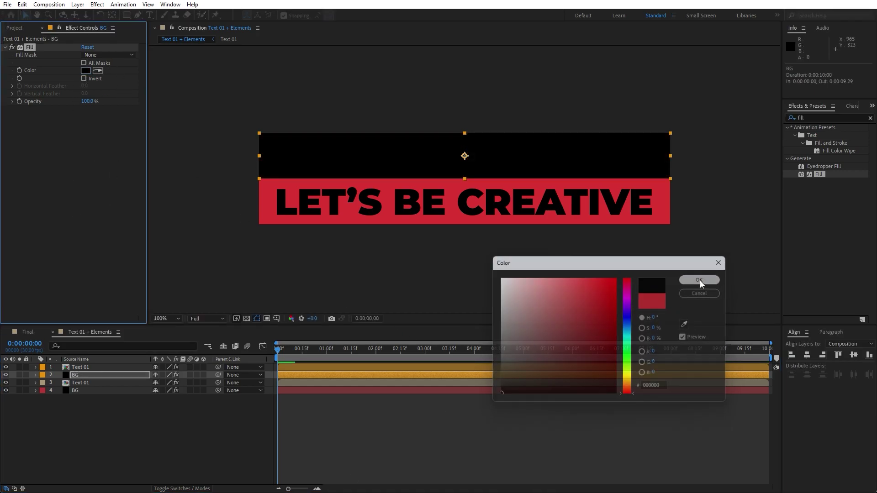
{"action": "left_click", "coordinate": [700, 280]}
- Set the Fill color of the orange-labeled Text 01 layer to white, FFFFFF
{"action": "left_click", "coordinate": [130, 368]}
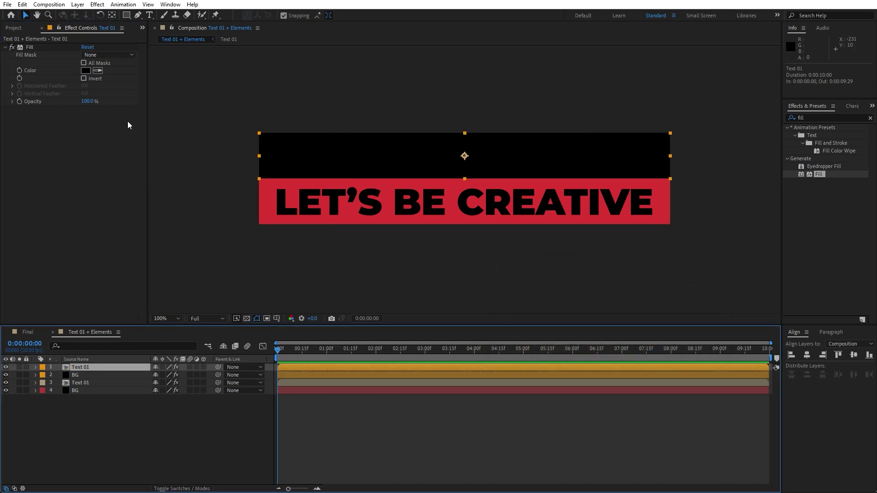
{"action": "left_click", "coordinate": [81, 70]}
{"action": "left_click_drag", "start_coordinate": [548, 315], "coordinate": [501, 279]}
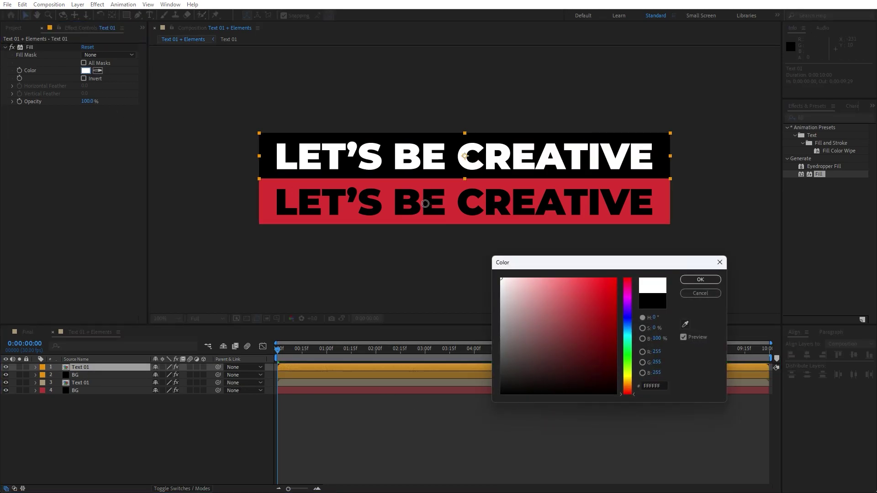
{"action": "left_click", "coordinate": [708, 279]}
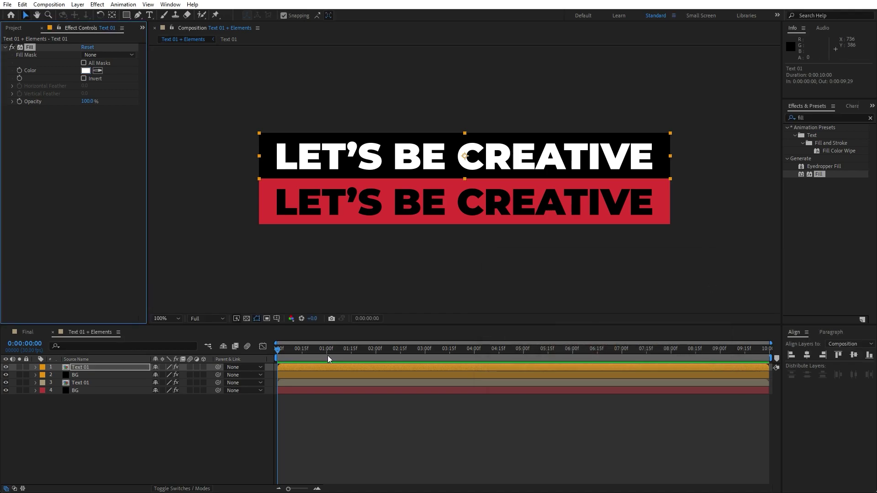
- Close the Text 01 + Elements timeline and add that composition as a layer in the Final composition
{"action": "left_click", "coordinate": [52, 332]}
{"action": "left_click", "coordinate": [42, 28]}
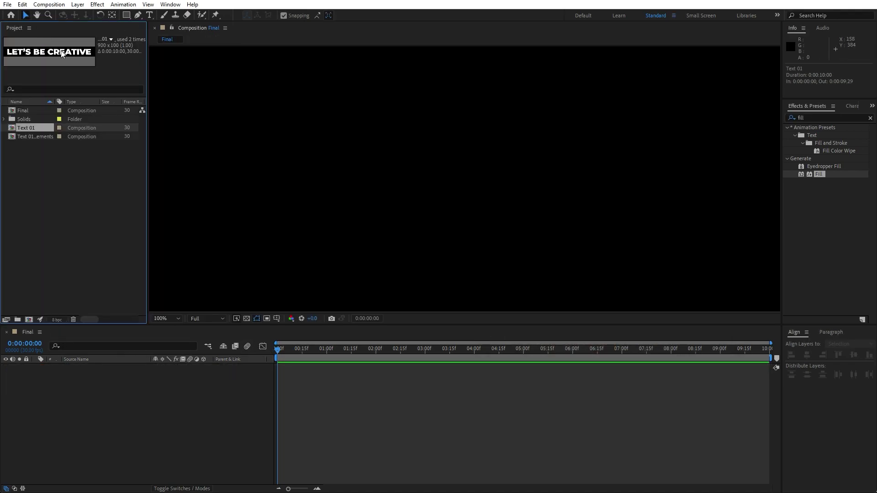
{"action": "left_click", "coordinate": [43, 136]}
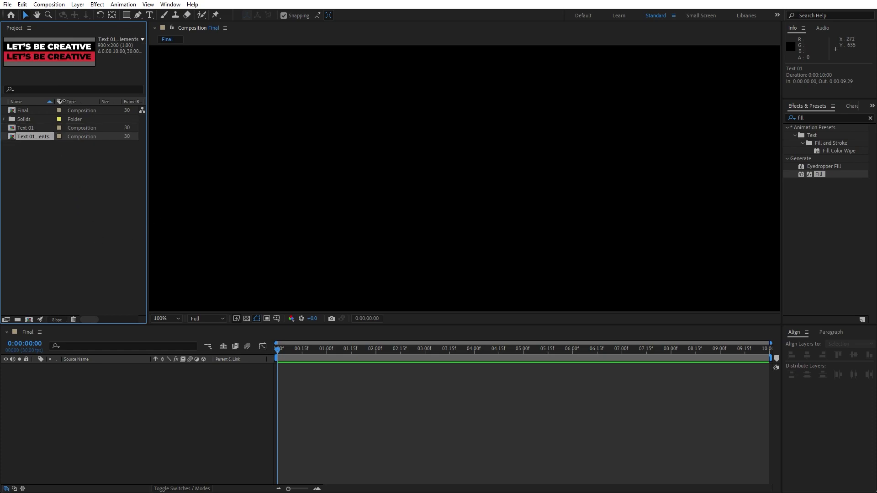
{"action": "left_click_drag", "start_coordinate": [54, 101], "coordinate": [86, 101]}
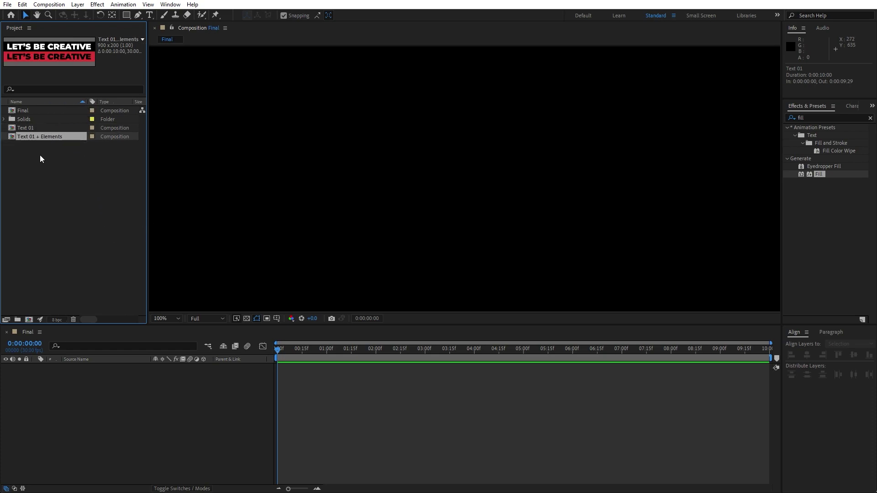
{"action": "left_click_drag", "start_coordinate": [34, 136], "coordinate": [121, 448]}
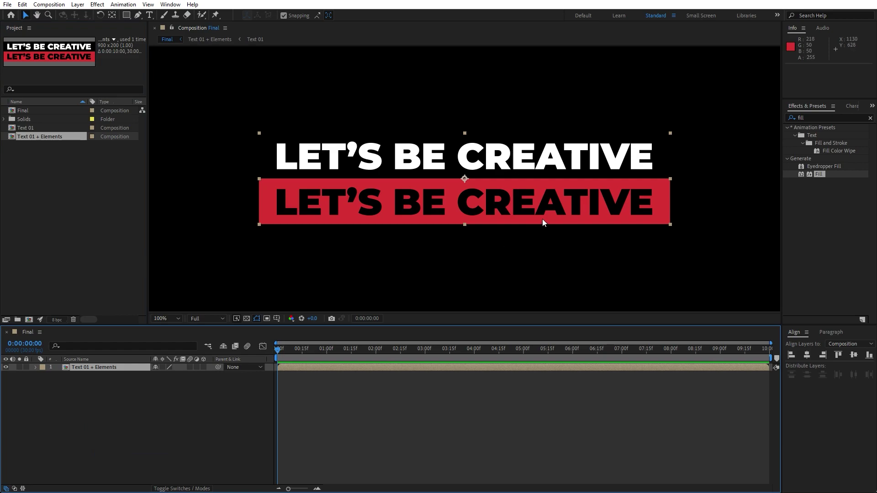
{"action": "scroll", "coordinate": [487, 199], "scroll_direction": "down", "scroll_amount": 2}
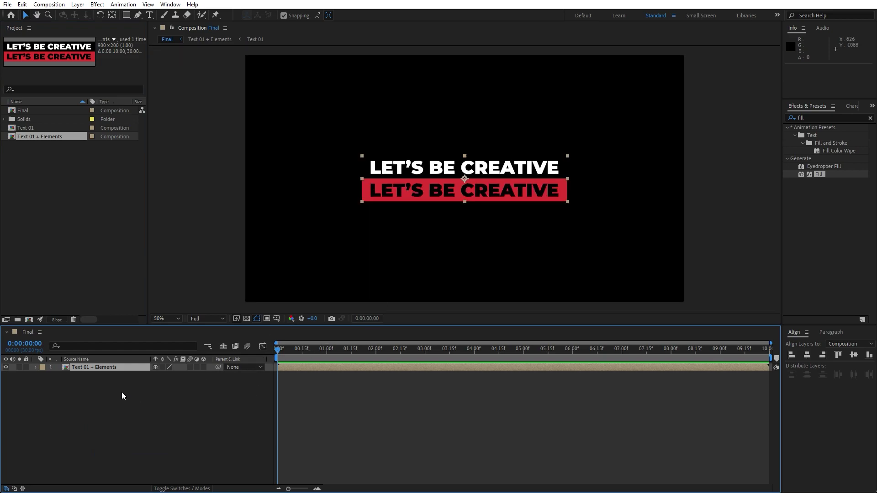
- Find the Motion Tile effect and apply it to the Text 01 + Elements layer
{"action": "left_click", "coordinate": [77, 377]}
{"action": "left_click", "coordinate": [83, 367]}
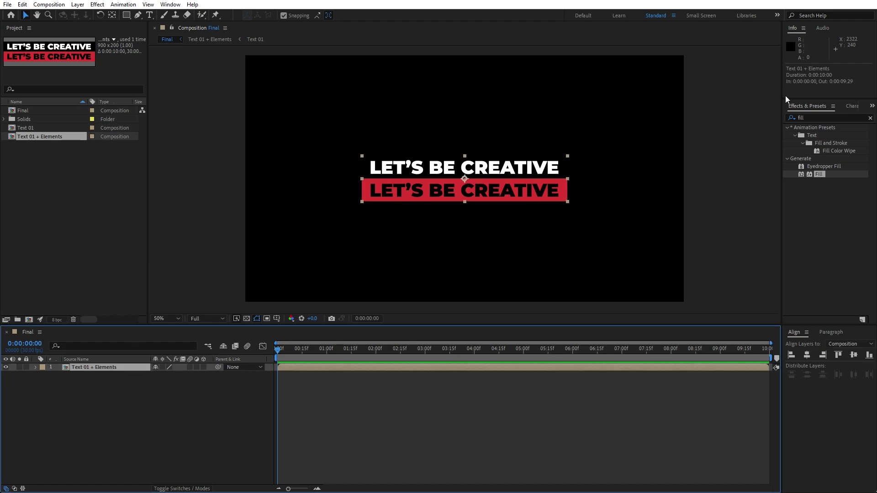
{"action": "left_click", "coordinate": [818, 117]}
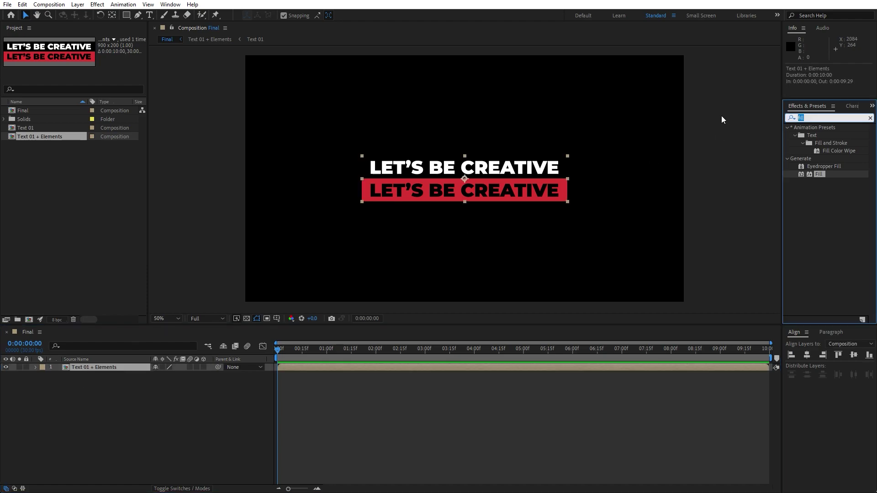
{"action": "key", "text": "BackSpace"}
{"action": "key", "text": "BackSpace"}
{"action": "key", "text": "BackSpace"}
{"action": "key", "text": "BackSpace"}
{"action": "type", "text": "motion t"}
{"action": "left_click_drag", "start_coordinate": [820, 135], "coordinate": [111, 365]}
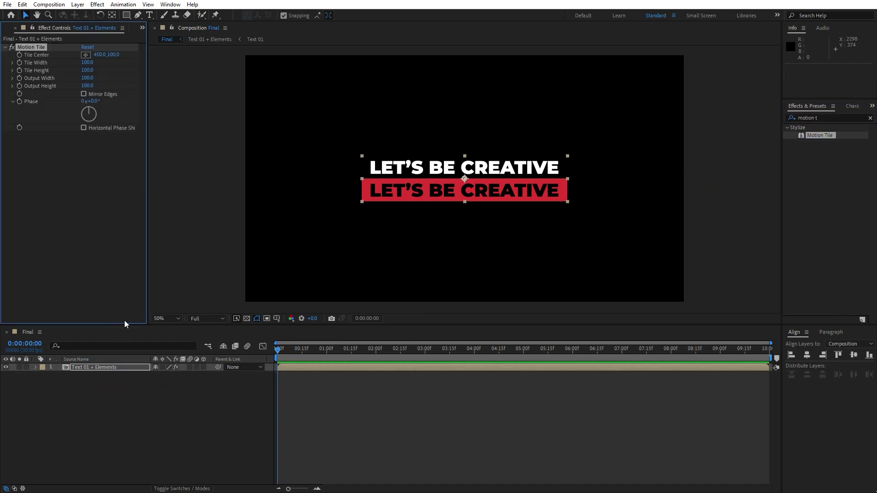
- Set the Motion Tile Output Width to 300
{"action": "left_click", "coordinate": [87, 79]}
{"action": "type", "text": "320"}
{"action": "key", "text": "Return"}
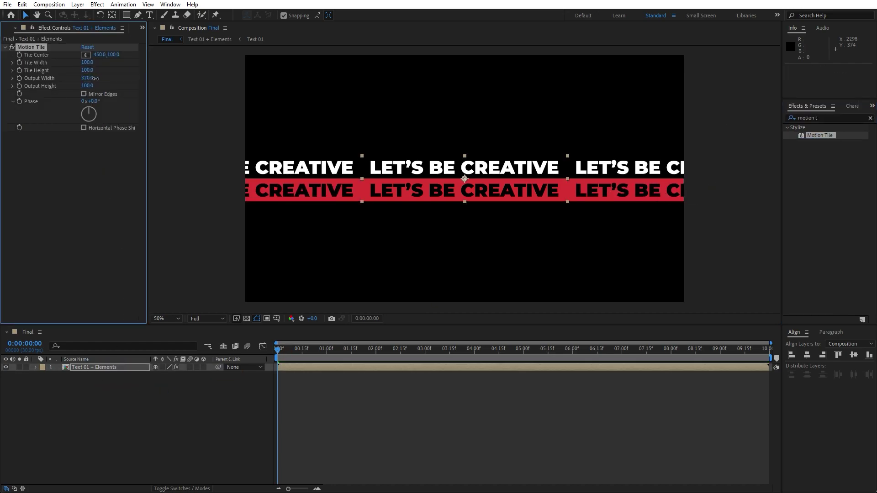
{"action": "left_click_drag", "start_coordinate": [95, 79], "coordinate": [88, 82]}
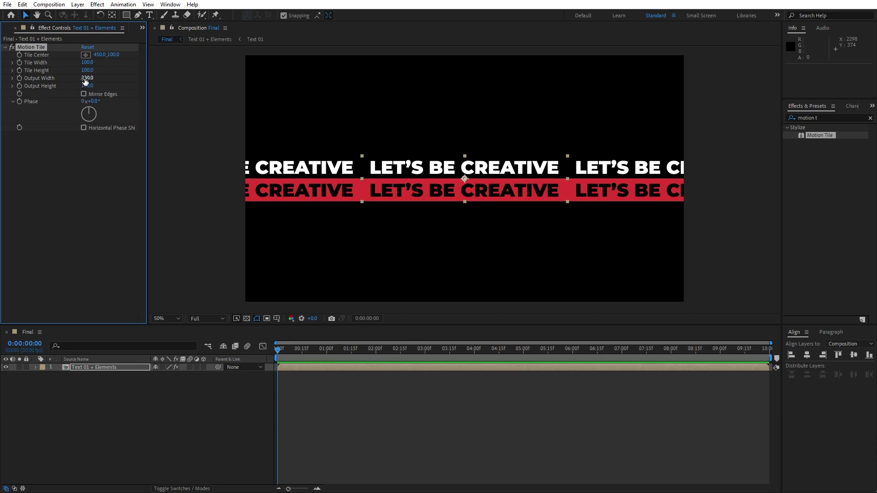
{"action": "left_click", "coordinate": [87, 78]}
{"action": "type", "text": "300"}
{"action": "left_click", "coordinate": [111, 200]}
- Set the Motion Tile Output Height to 900 so the text rows cover the full frame height
{"action": "left_click_drag", "start_coordinate": [87, 85], "coordinate": [101, 89]}
{"action": "left_click", "coordinate": [87, 86]}
{"action": "type", "text": "900"}
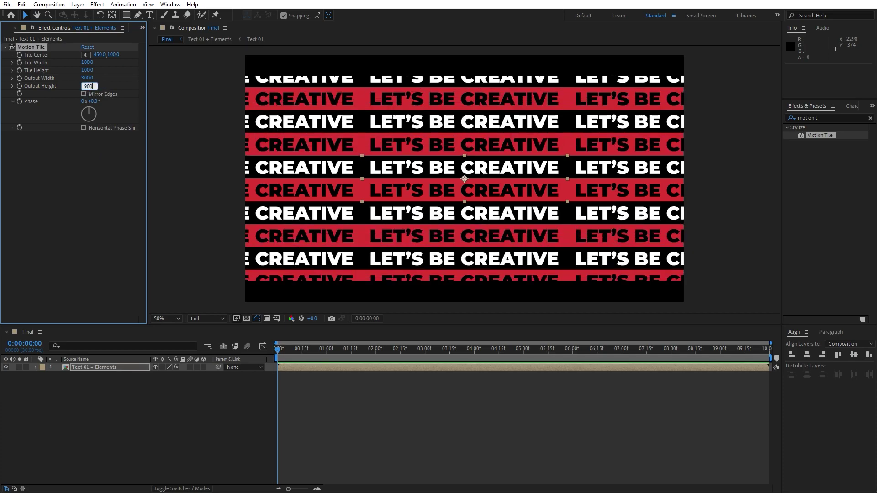
{"action": "left_click", "coordinate": [105, 246]}
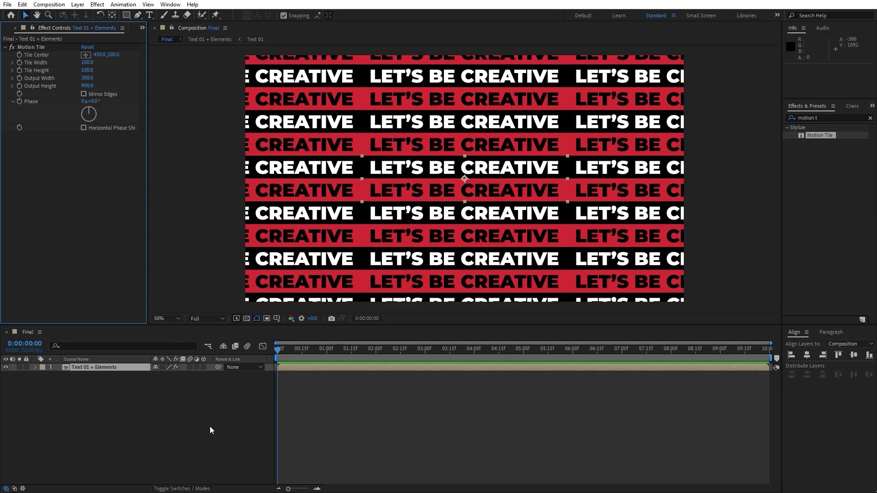
- Show the blending mode columns instead of the layer switches in the Final timeline
{"action": "left_click", "coordinate": [185, 489]}
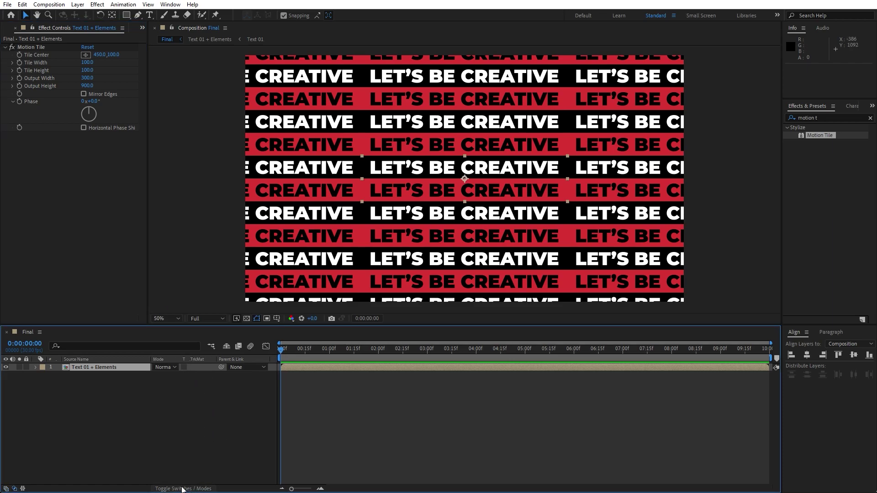
- Turn the Text 01 + Elements layer into a 3D layer and set its X Rotation to -25°
{"action": "left_click", "coordinate": [183, 489]}
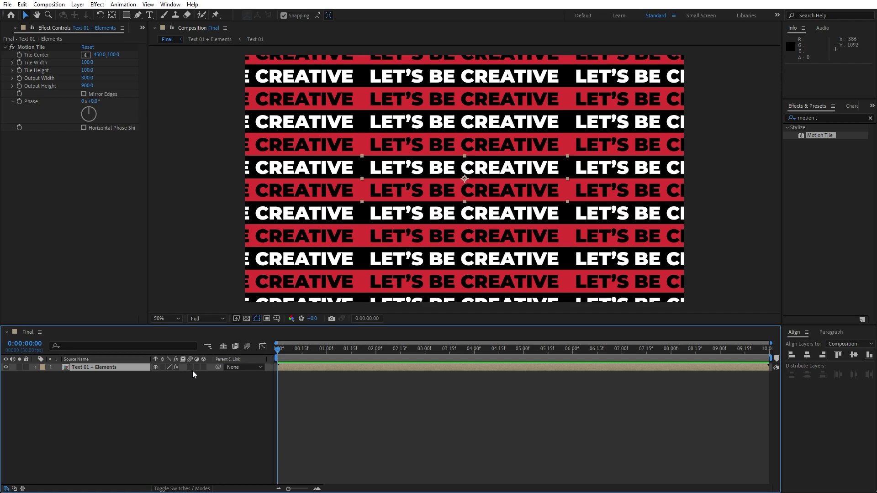
{"action": "left_click", "coordinate": [204, 367]}
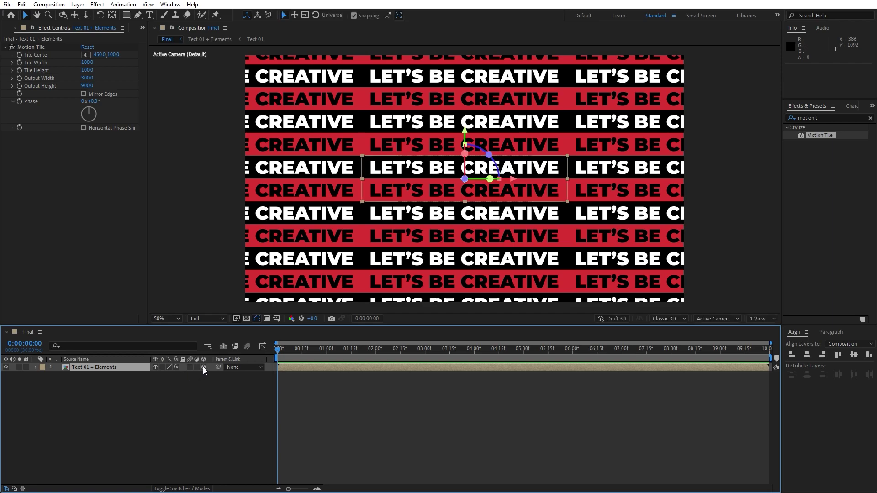
{"action": "key", "text": "r"}
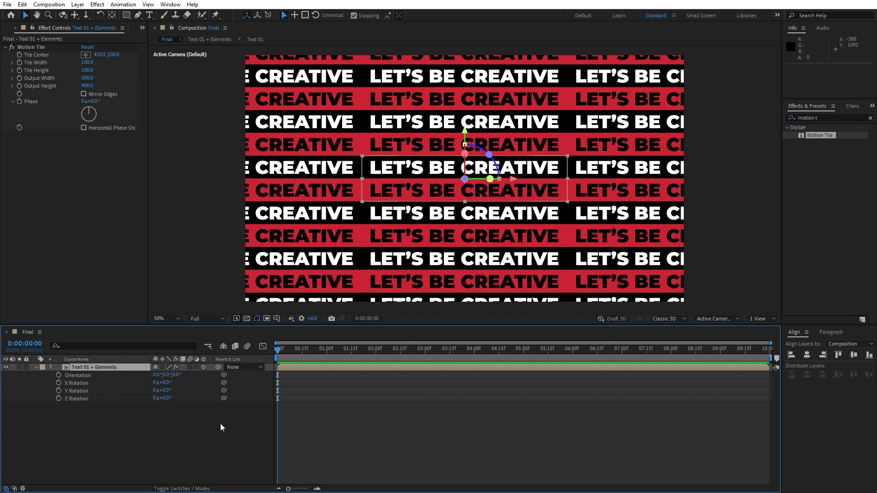
{"action": "left_click", "coordinate": [164, 383]}
{"action": "type", "text": "-25"}
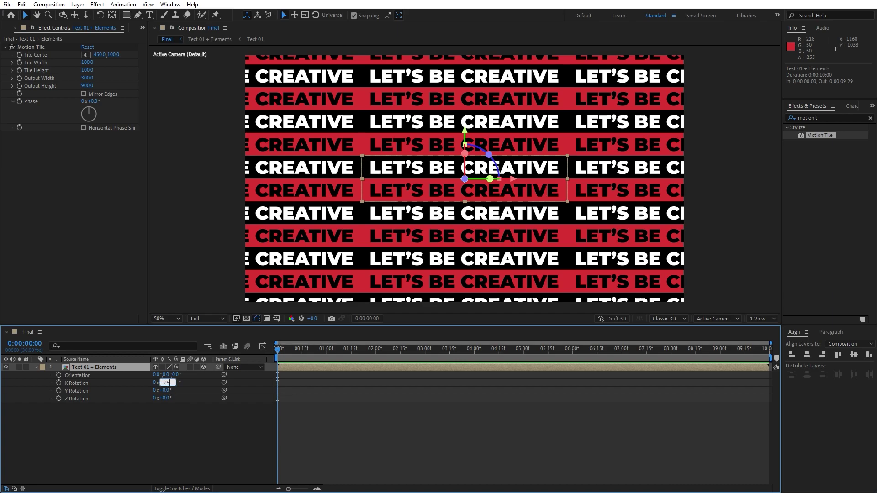
{"action": "left_click", "coordinate": [153, 445]}
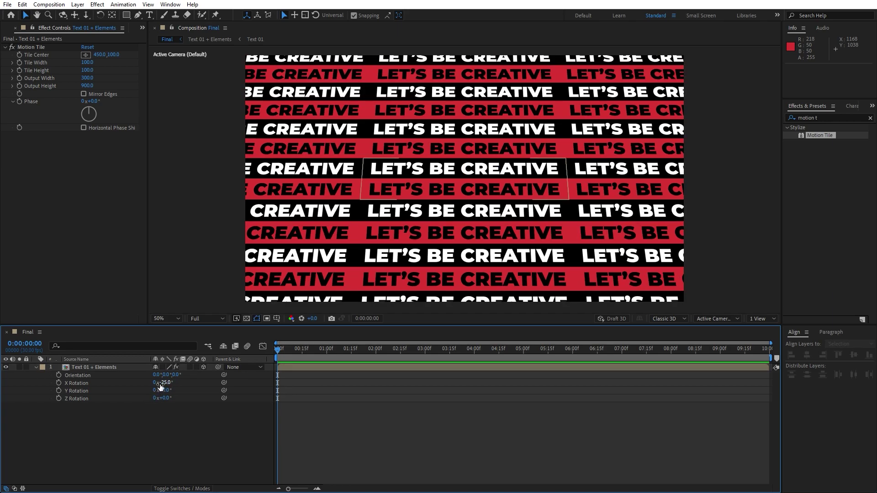
- Set the Text 01 + Elements layer's Z Rotation to -15° and its Y Rotation to 14°
{"action": "left_click", "coordinate": [165, 399]}
{"action": "type", "text": "-15"}
{"action": "left_click", "coordinate": [175, 449]}
{"action": "left_click_drag", "start_coordinate": [166, 390], "coordinate": [175, 392]}
- Increase the Motion Tile Output Height to 1180 so the tilted rows fill the frame's empty corner
{"action": "left_click", "coordinate": [93, 367]}
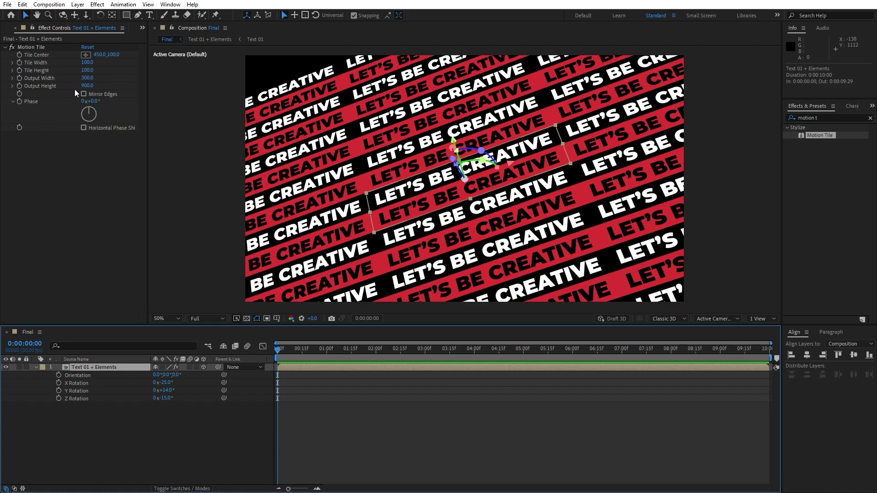
{"action": "left_click_drag", "start_coordinate": [85, 90], "coordinate": [98, 87]}
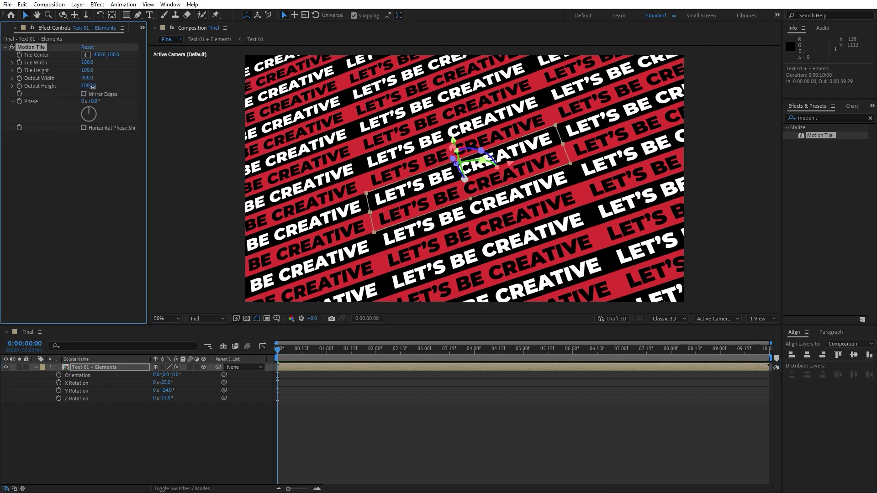
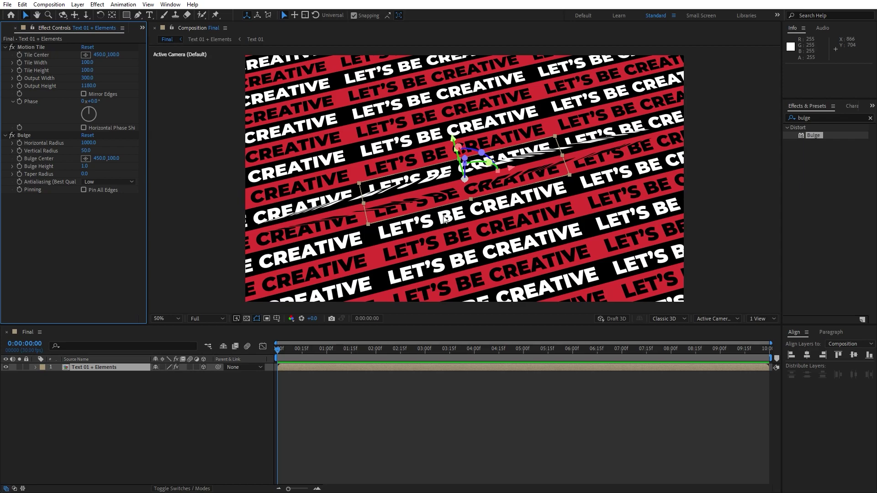
- Set the Bulge effect's Vertical Radius to 600 and move its Bulge Center to 478, 79
{"action": "left_click_drag", "start_coordinate": [86, 151], "coordinate": [160, 172]}
{"action": "left_click", "coordinate": [91, 152]}
{"action": "type", "text": "600"}
{"action": "left_click", "coordinate": [160, 438]}
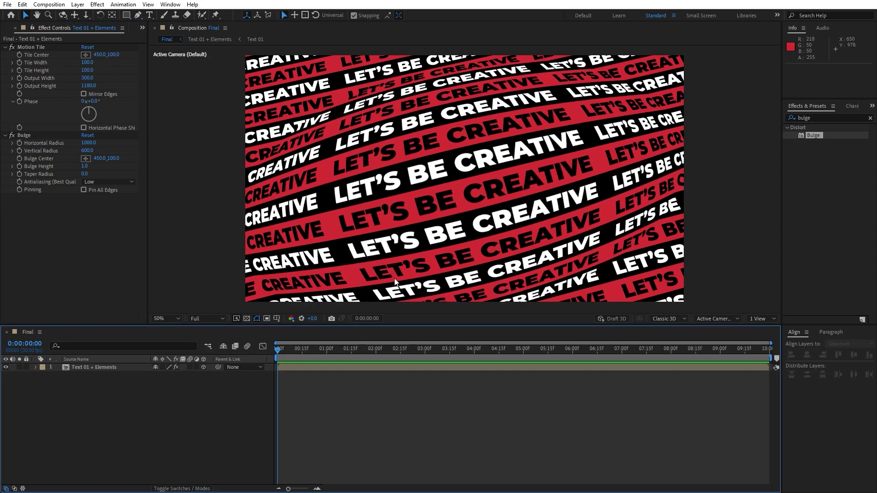
{"action": "mouse_move", "coordinate": [100, 158]}
{"action": "left_mouse_down"}
{"action": "mouse_move", "coordinate": [117, 158]}
{"action": "mouse_move", "coordinate": [96, 163]}
{"action": "left_mouse_up"}
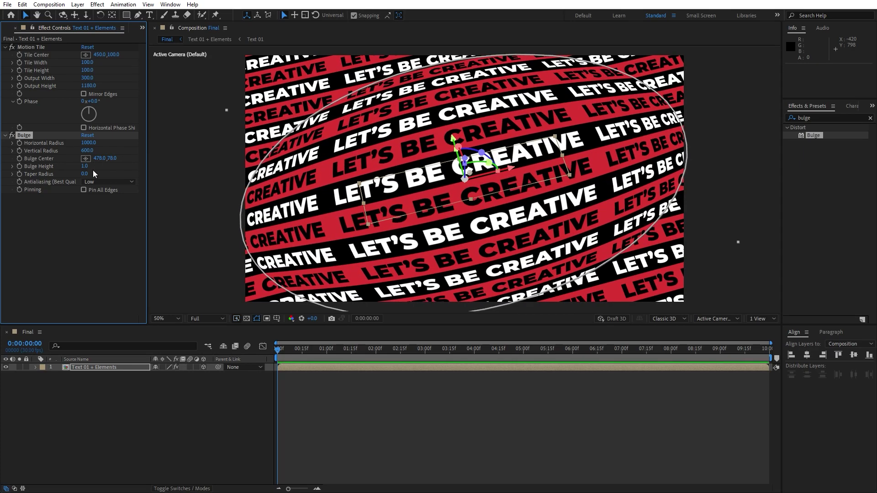
{"action": "left_click", "coordinate": [99, 427]}
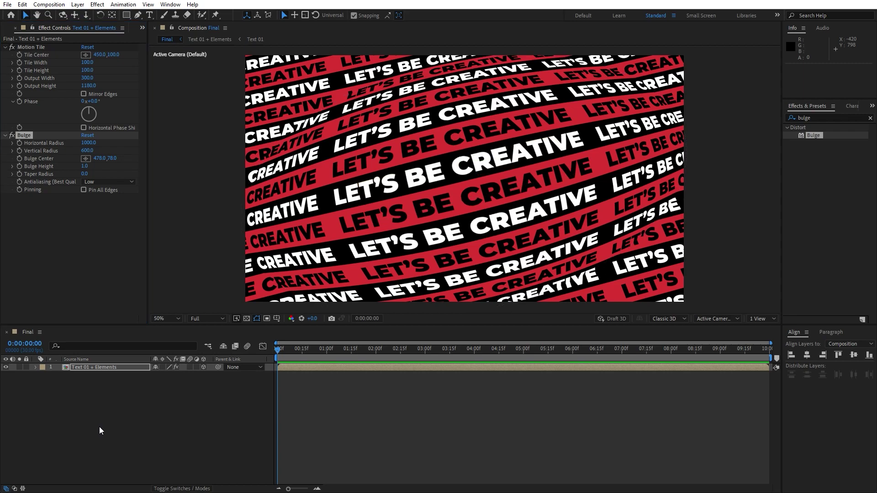
- Set the Bulge Height to 1.2 and shift the Bulge Center vertically to 43
{"action": "left_click", "coordinate": [85, 167]}
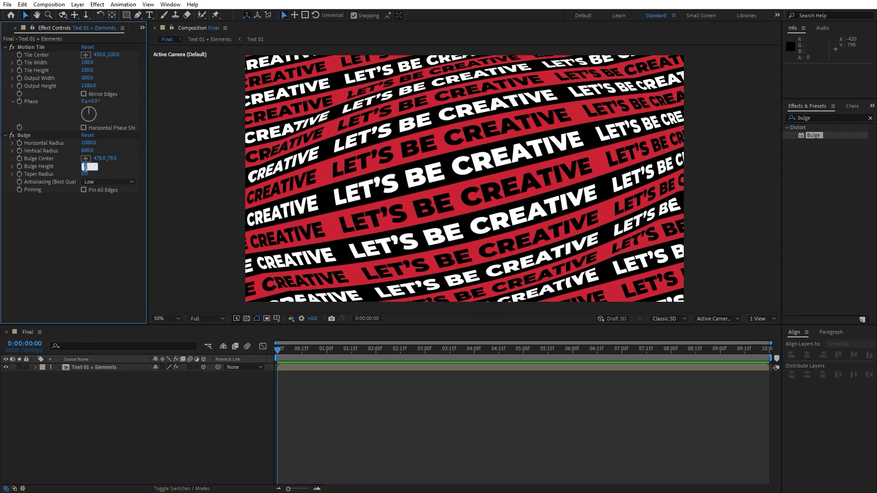
{"action": "type", "text": "1.2"}
{"action": "left_click", "coordinate": [146, 449]}
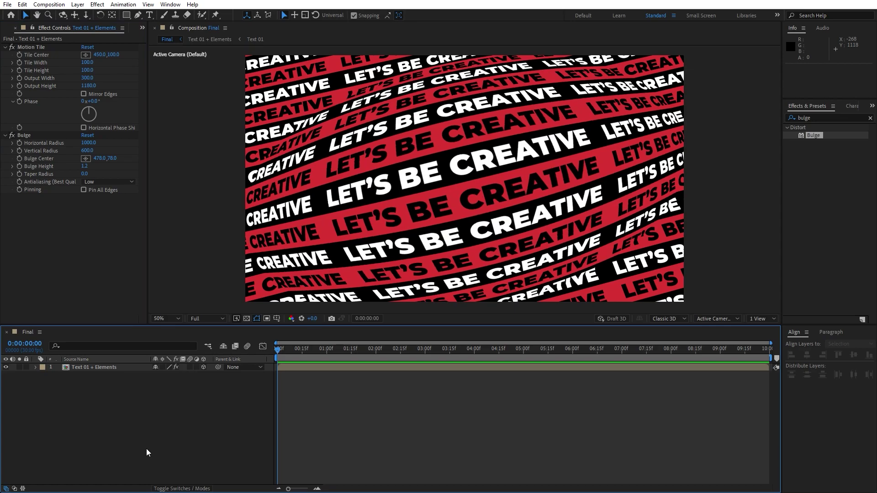
{"action": "left_click_drag", "start_coordinate": [114, 160], "coordinate": [96, 159]}
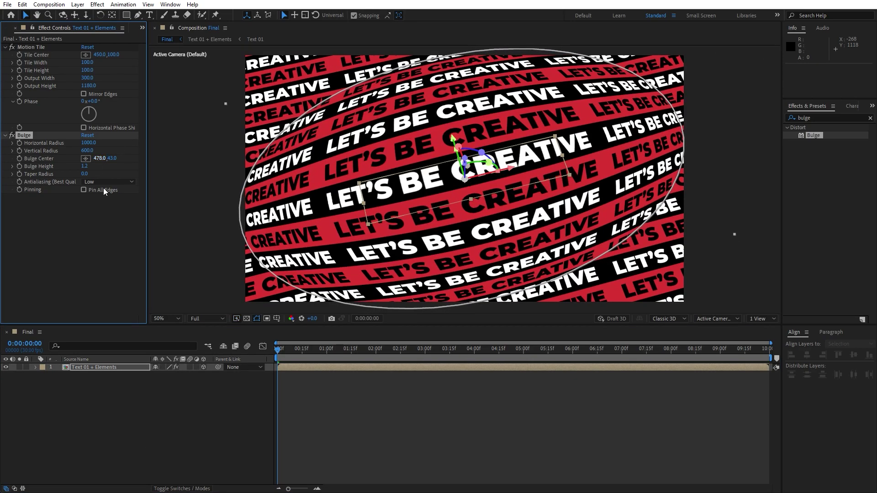
{"action": "left_click", "coordinate": [123, 411]}
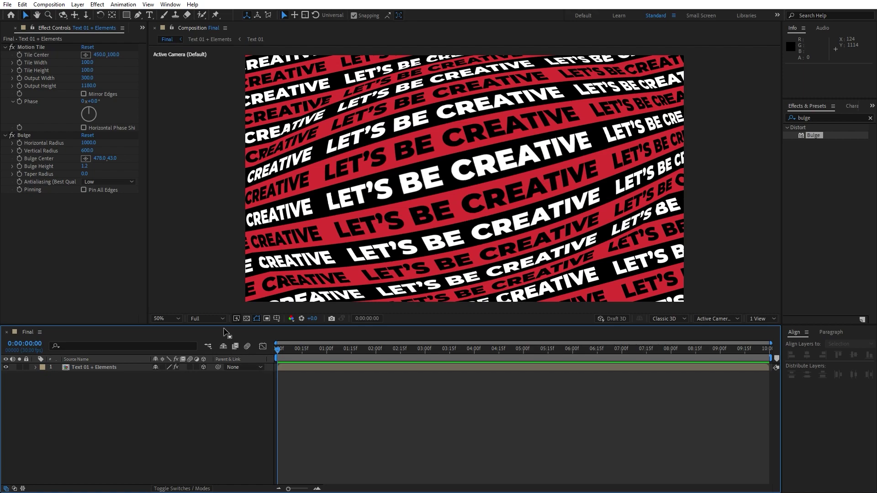
- Animate the Motion Tile's Tile Center with a keyframe at the start and a vertical value of 670 at 0:00:09:29
{"action": "left_click", "coordinate": [20, 56]}
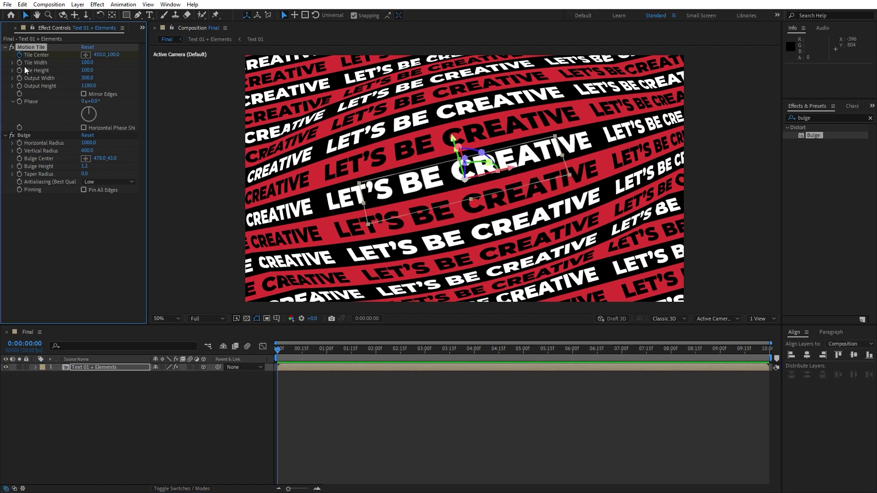
{"action": "left_click_drag", "start_coordinate": [285, 350], "coordinate": [795, 353]}
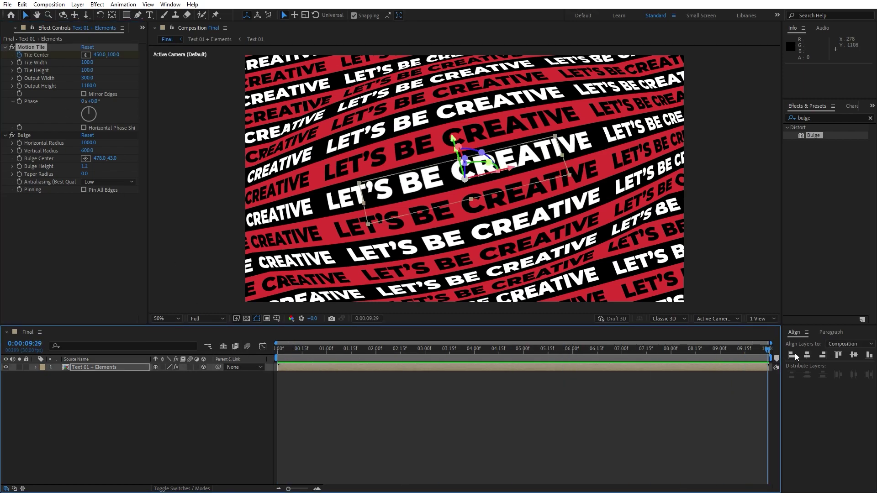
{"action": "left_click", "coordinate": [112, 55]}
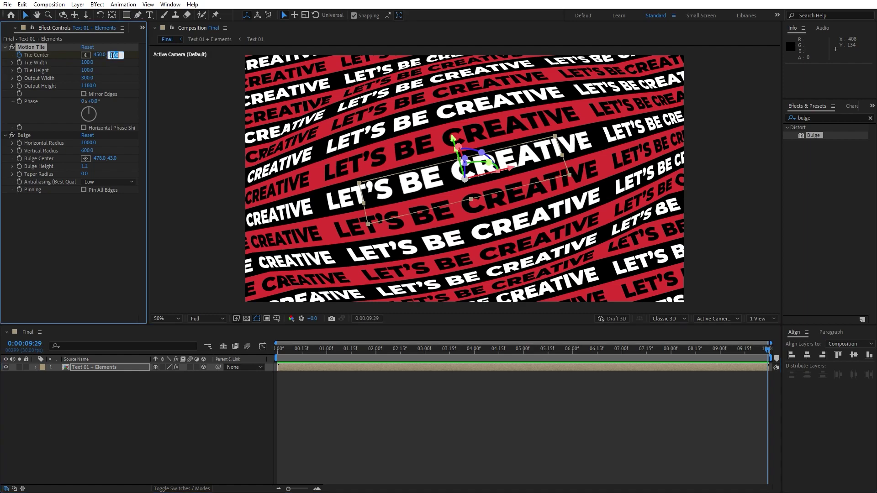
{"action": "type", "text": "670"}
{"action": "key", "text": "Return"}
{"action": "left_click", "coordinate": [182, 434]}
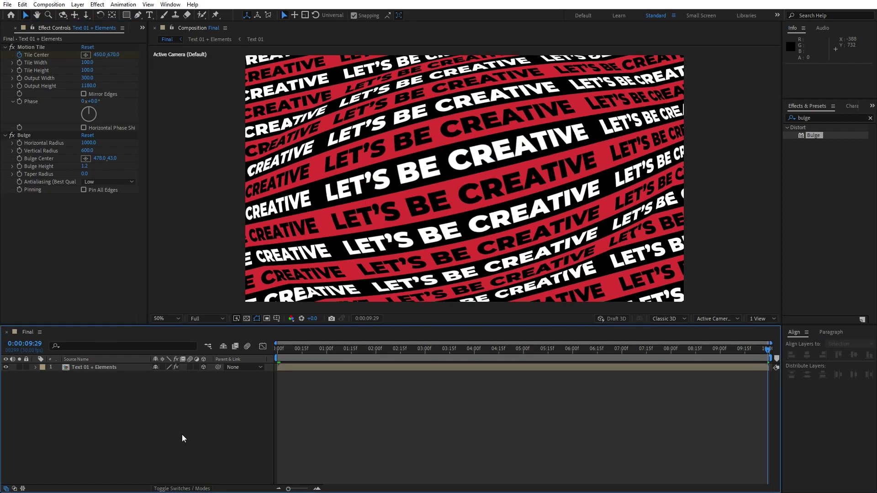
- Preview the tile movement in the Final composition and park the current time at 0:00:04:00
{"action": "key", "text": "space"}
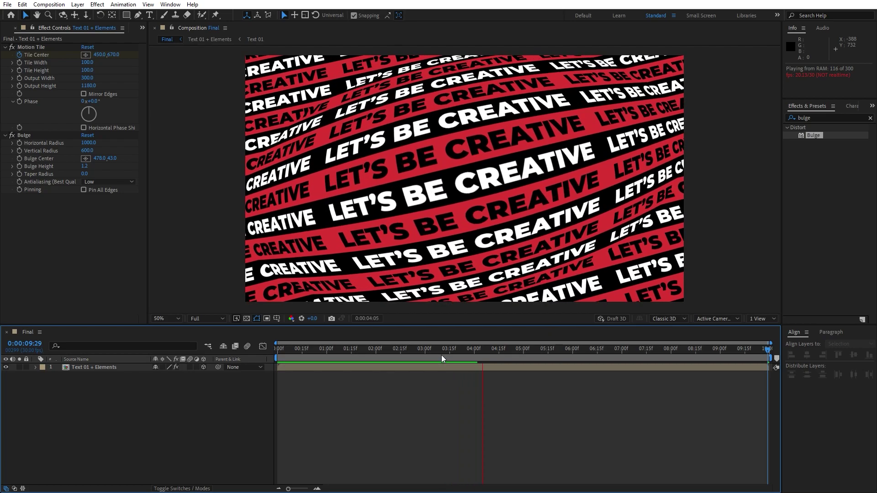
{"action": "left_click_drag", "start_coordinate": [447, 351], "coordinate": [474, 360]}
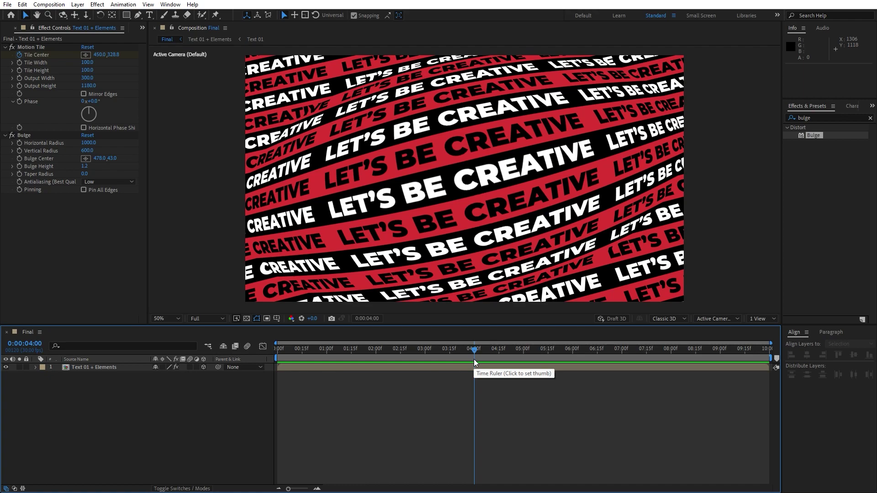
- Add an adjustment layer above the text layer and name it Spotlight
{"action": "right_click", "coordinate": [191, 415]}
{"action": "mouse_move", "coordinate": [235, 303]}
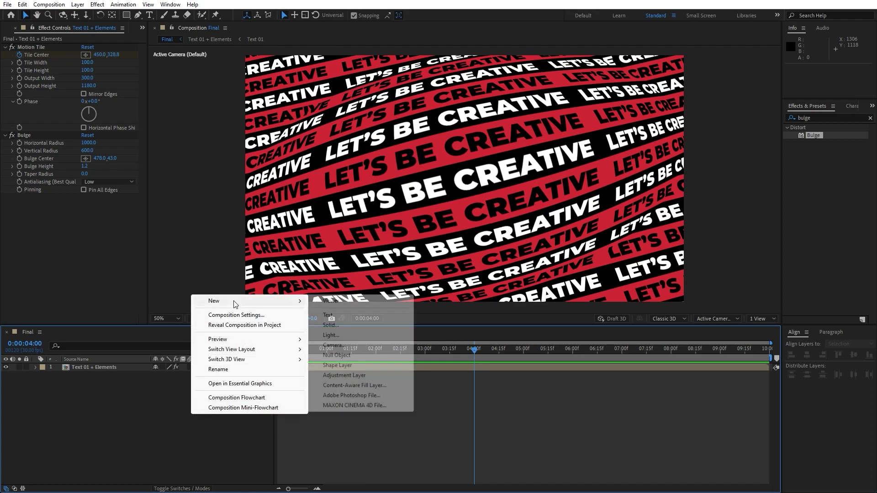
{"action": "left_click", "coordinate": [361, 372]}
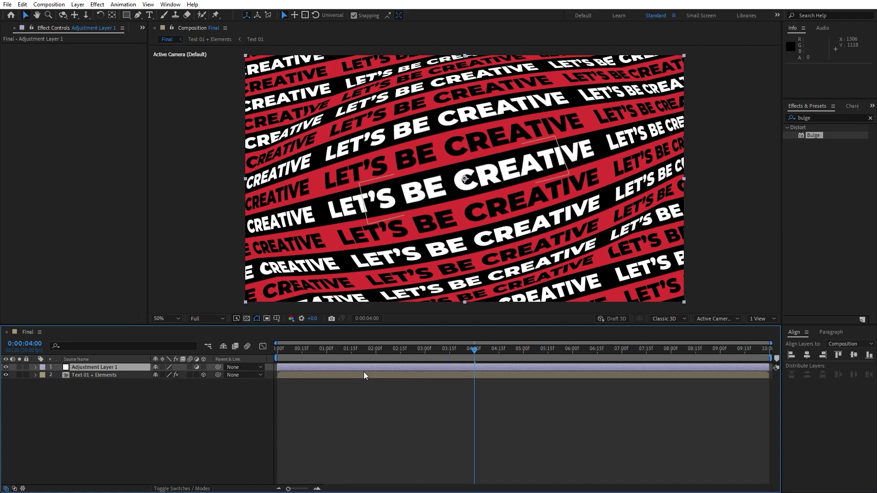
{"action": "key", "text": "Return"}
{"action": "type", "text": "Spotlight"}
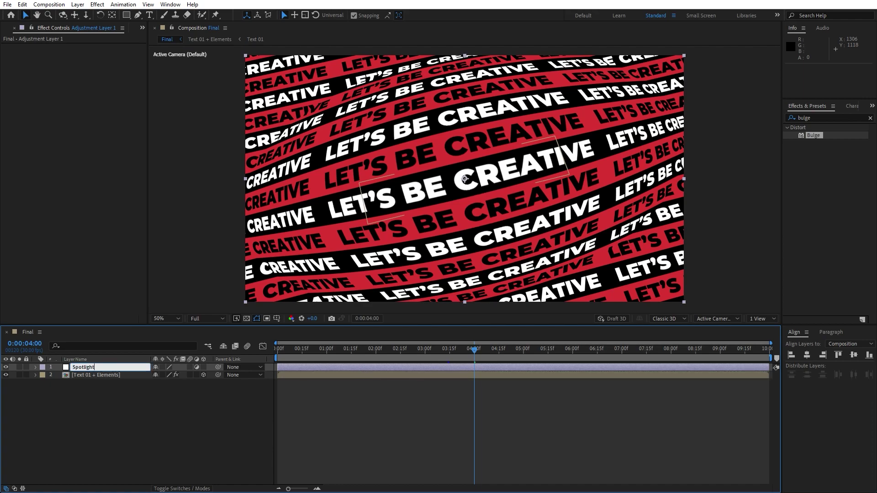
{"action": "key", "text": "Return"}
- Find the CC Spotlight effect and apply it to the Spotlight adjustment layer
{"action": "left_click", "coordinate": [126, 367]}
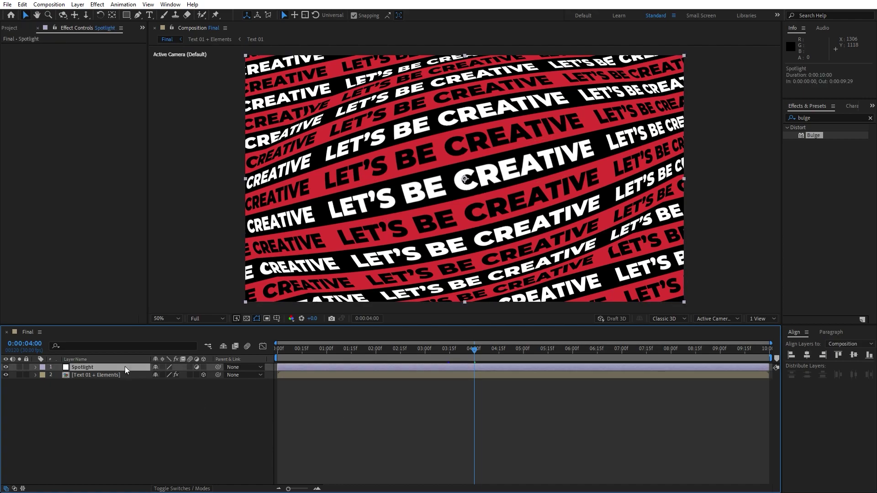
{"action": "left_click", "coordinate": [823, 115]}
{"action": "type", "text": "cc spot"}
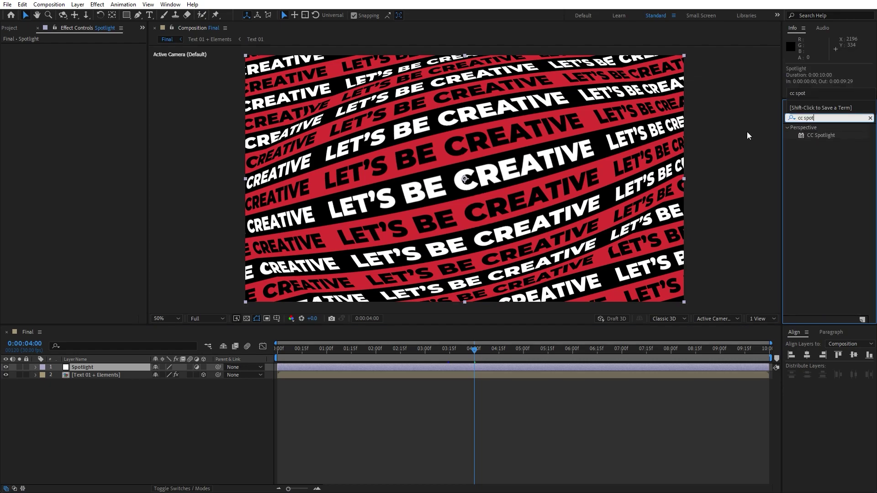
{"action": "left_click_drag", "start_coordinate": [818, 135], "coordinate": [86, 368]}
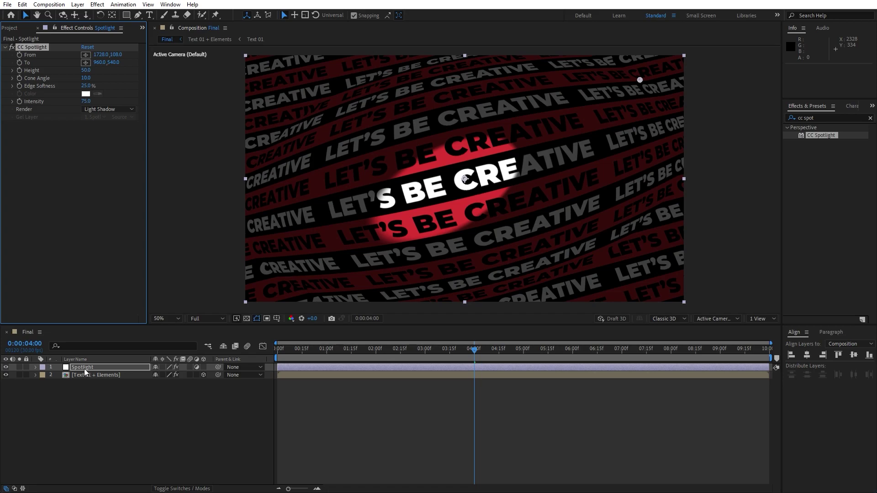
- Set the CC Spotlight Height to 100, Edge Softness to 100%, Intensity to 50 and Cone Angle to 15
{"action": "left_click", "coordinate": [86, 70]}
{"action": "type", "text": "100"}
{"action": "key", "text": "Tab"}
{"action": "key", "text": "Tab"}
{"action": "type", "text": "100"}
{"action": "key", "text": "Tab"}
{"action": "key", "text": "Tab"}
{"action": "type", "text": "50"}
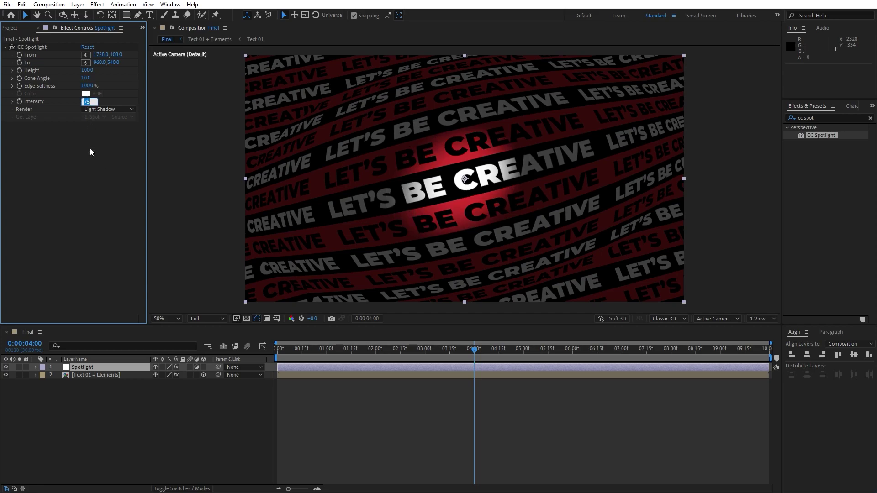
{"action": "key", "text": "Return"}
{"action": "left_click", "coordinate": [85, 77]}
{"action": "type", "text": "15"}
{"action": "key", "text": "Return"}
- Move the CC Spotlight From point outside the frame's upper-left corner, to -196, -96
{"action": "left_click", "coordinate": [44, 48]}
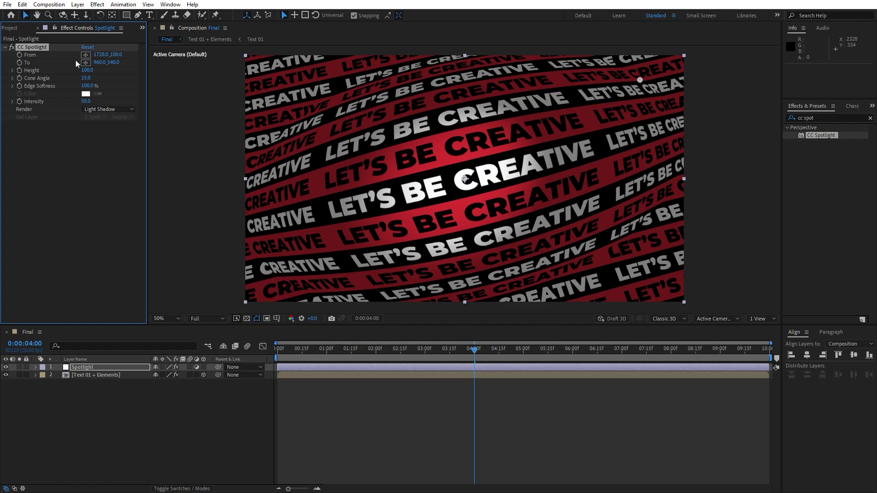
{"action": "key", "text": "comma"}
{"action": "left_click", "coordinate": [88, 56]}
{"action": "left_click", "coordinate": [337, 108]}
{"action": "left_click_drag", "start_coordinate": [335, 106], "coordinate": [332, 104]}
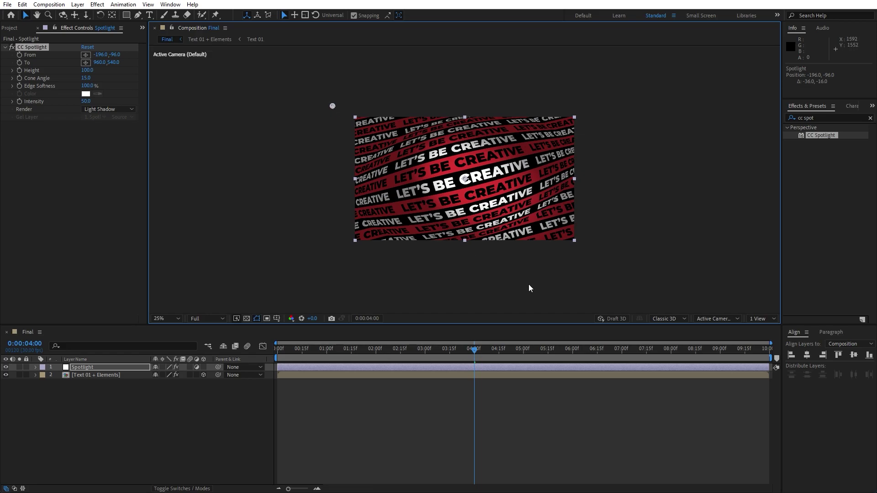
{"action": "key", "text": "period"}
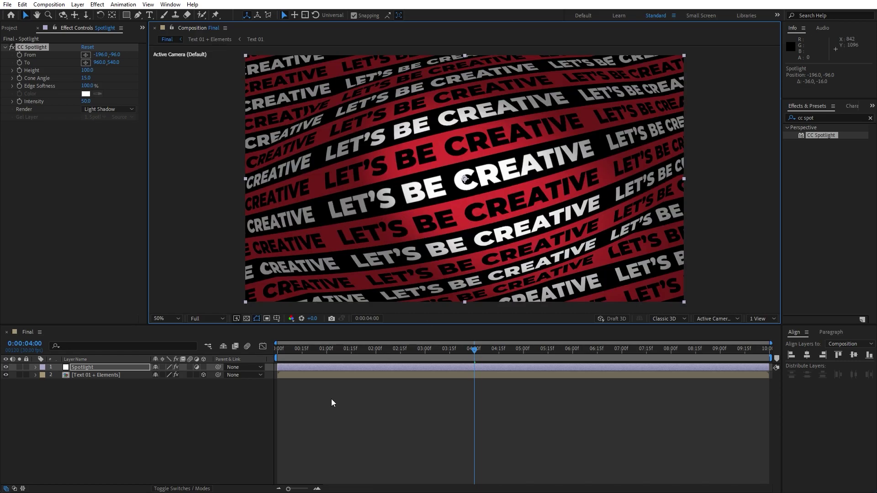
{"action": "left_click", "coordinate": [191, 436]}
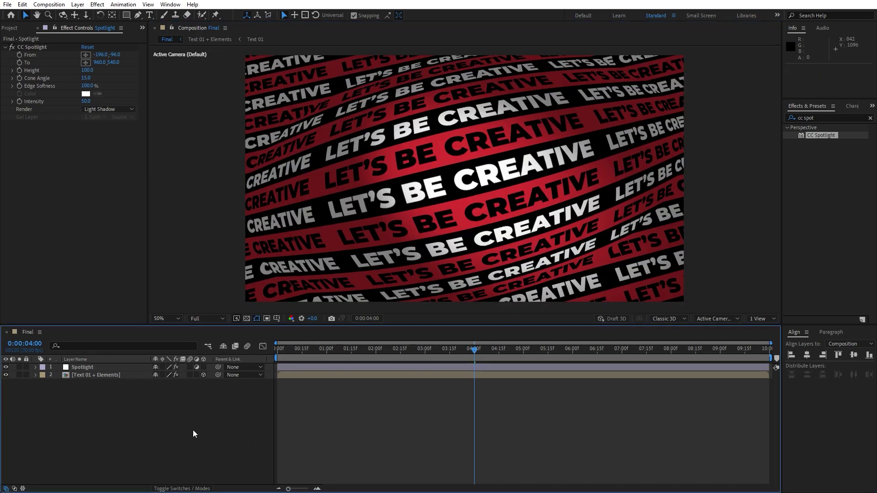
- Add an adjustment layer above the Spotlight layer and name it Noise HLS
{"action": "right_click", "coordinate": [159, 413]}
{"action": "mouse_move", "coordinate": [210, 302]}
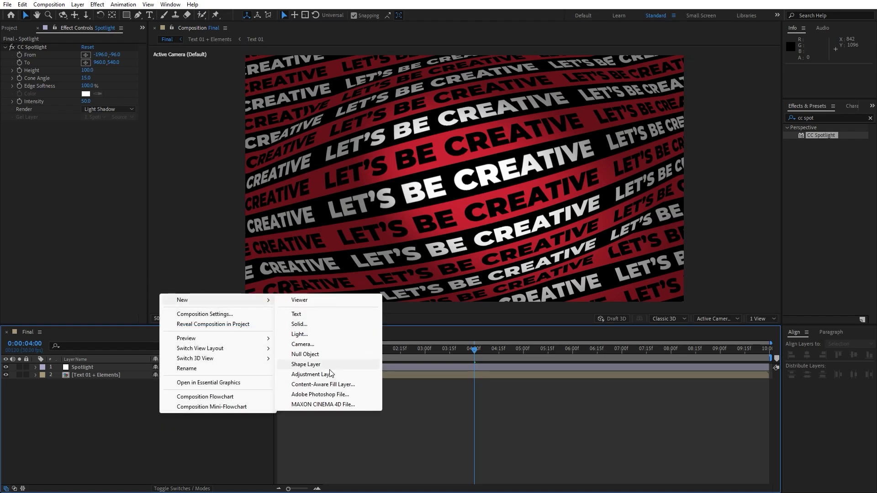
{"action": "left_click", "coordinate": [331, 374]}
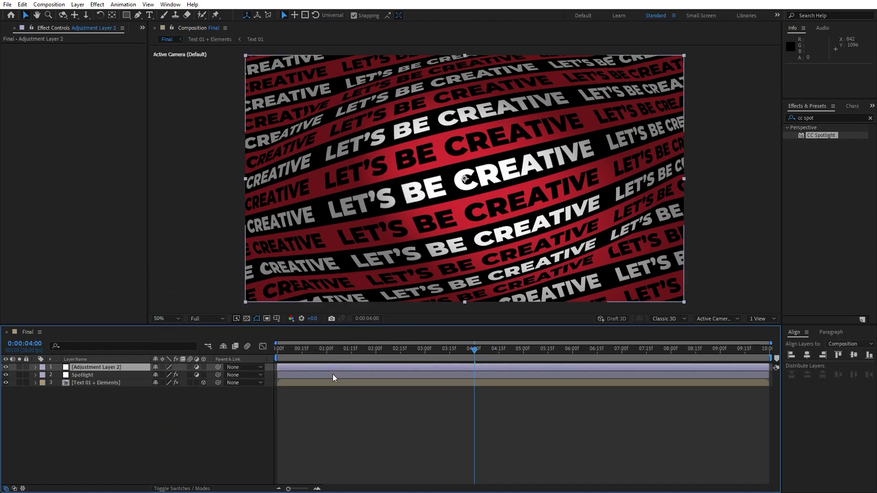
{"action": "key", "text": "Return"}
{"action": "type", "text": "Noi"}
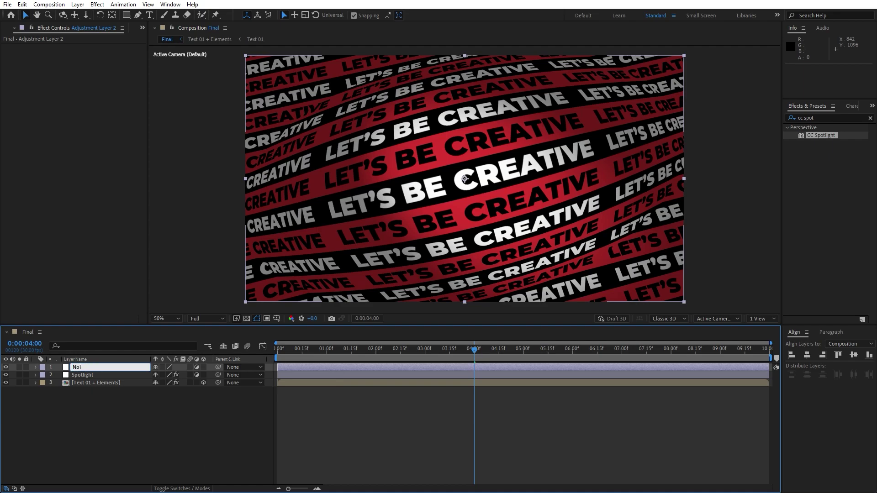
{"action": "left_click", "coordinate": [139, 412]}
- Find the Noise HLS effect and apply it to the Noise HLS adjustment layer
{"action": "left_click", "coordinate": [102, 367]}
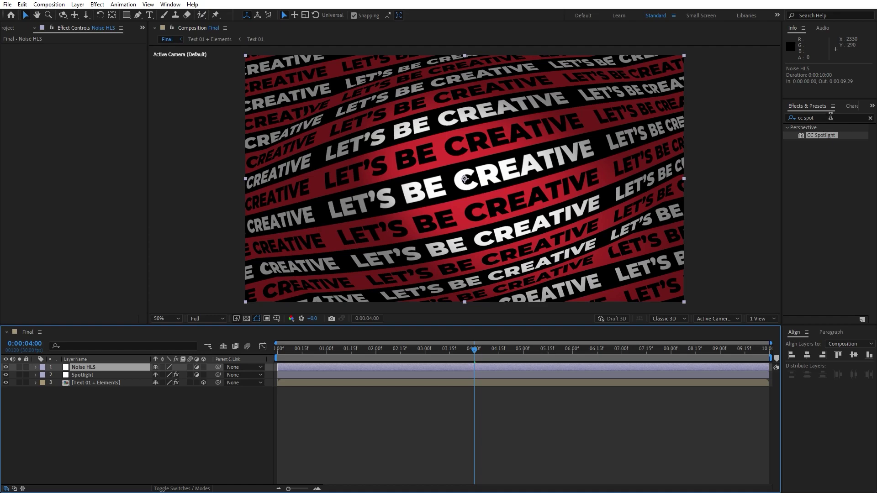
{"action": "left_click_drag", "start_coordinate": [829, 116], "coordinate": [786, 117]}
{"action": "type", "text": "noise"}
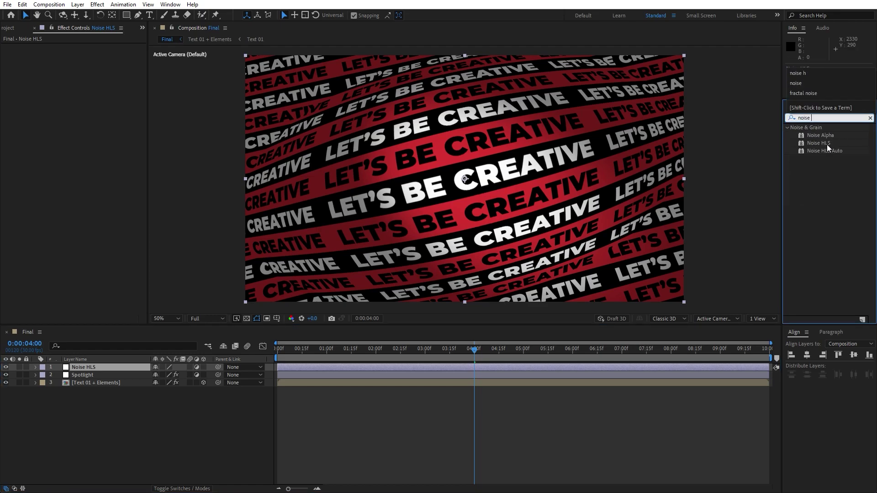
{"action": "left_click_drag", "start_coordinate": [828, 148], "coordinate": [97, 368]}
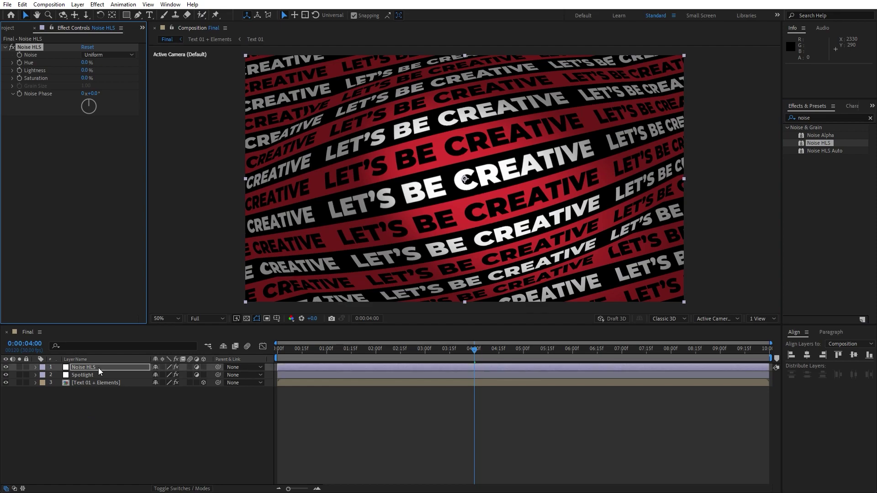
- Set the Noise HLS effect's Hue, Lightness and Saturation to 2% each
{"action": "left_click", "coordinate": [84, 62]}
{"action": "type", "text": "2"}
{"action": "key", "text": "Tab"}
{"action": "type", "text": "22"}
{"action": "key", "text": "Return"}
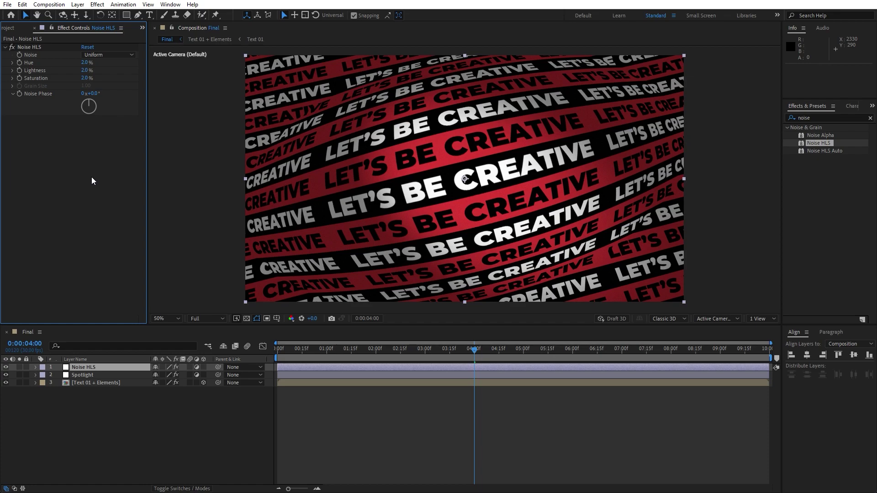
- Pre-compose all three layers of the Final composition into a new composition named Part 01, moving all attributes
{"action": "left_click", "coordinate": [194, 448]}
{"action": "left_click_drag", "start_coordinate": [185, 437], "coordinate": [49, 365]}
{"action": "right_click", "coordinate": [100, 372]}
{"action": "left_click", "coordinate": [148, 318]}
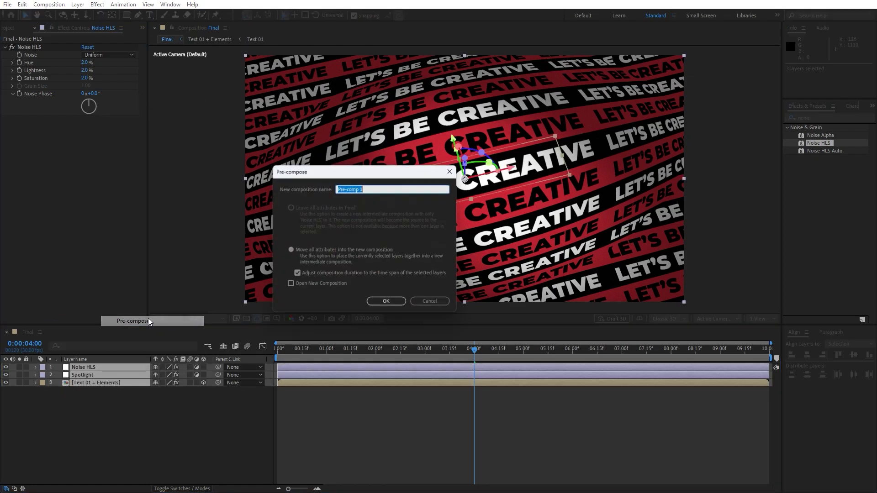
{"action": "type", "text": "Part 01"}
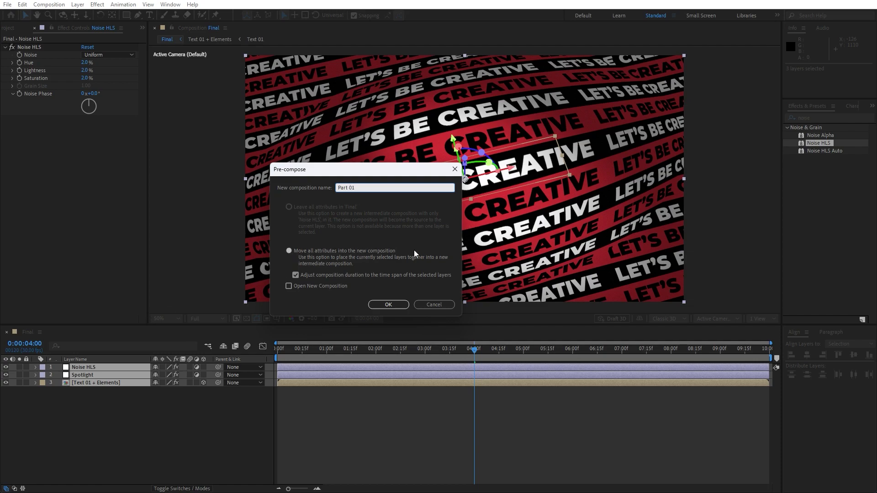
{"action": "left_click", "coordinate": [388, 305]}
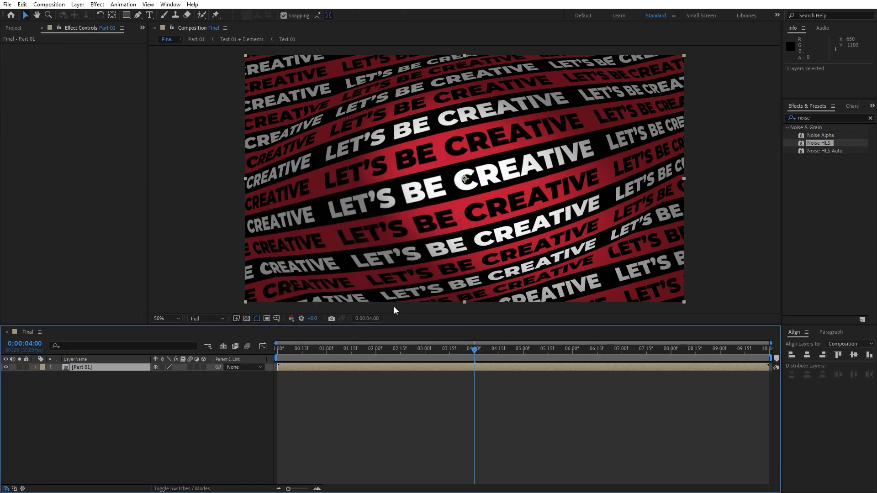
- Duplicate the Part 01 layer in the Final composition
{"action": "left_click", "coordinate": [114, 401]}
{"action": "left_click", "coordinate": [100, 369]}
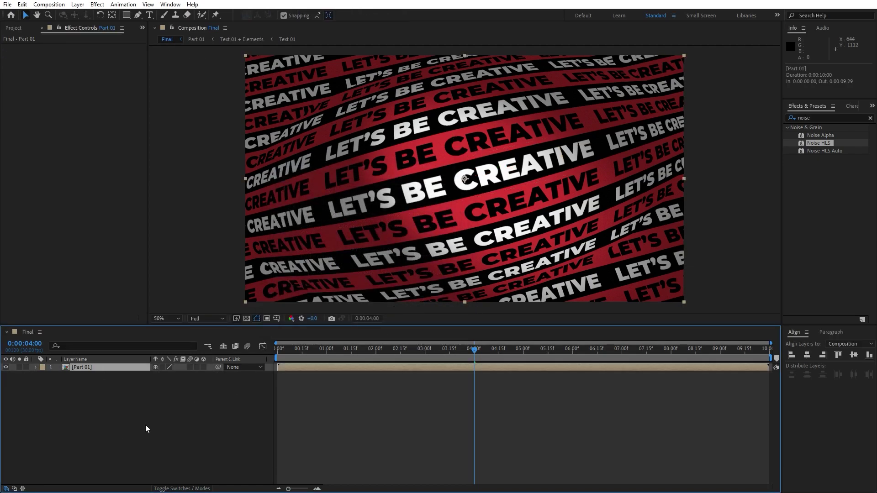
{"action": "left_click", "coordinate": [25, 16]}
{"action": "left_click", "coordinate": [22, 4]}
{"action": "left_click", "coordinate": [69, 129]}
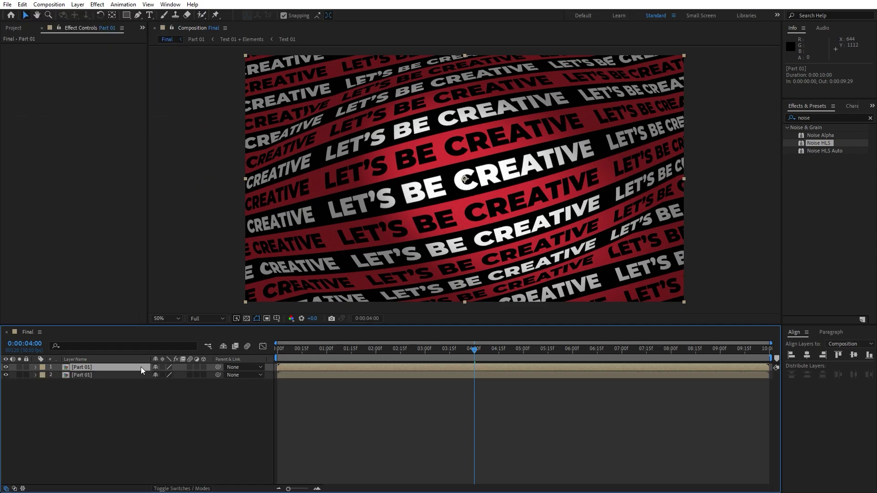
- Rotate the upper Part 01 copy by 180°
{"action": "key", "text": "r"}
{"action": "left_click", "coordinate": [165, 375]}
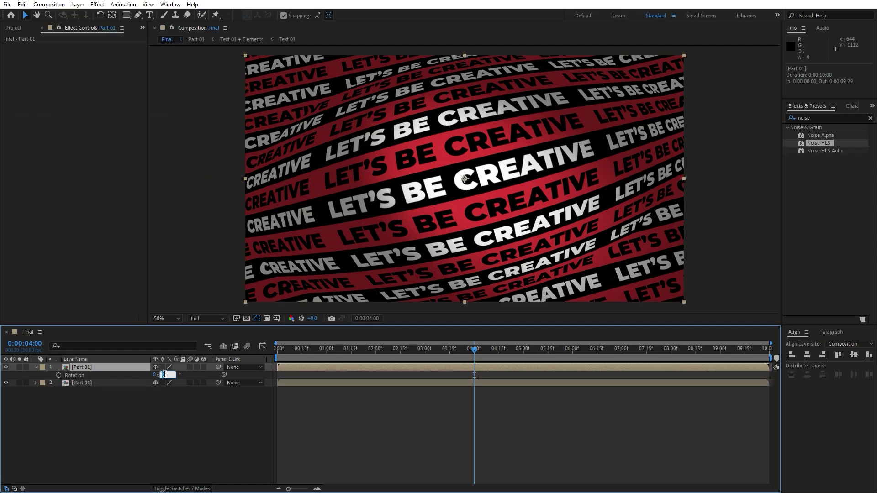
{"action": "type", "text": "180"}
{"action": "key", "text": "Return"}
{"action": "left_click", "coordinate": [113, 446]}
- Draw a four-point Pen mask on the rotated Part 01 copy, enclosing the frame's lower half along the text's tilt
{"action": "left_click", "coordinate": [87, 368]}
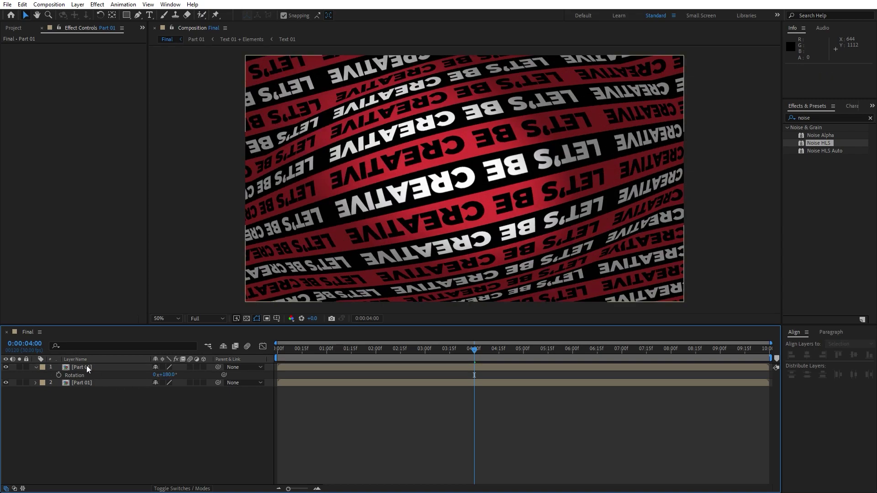
{"action": "left_click", "coordinate": [86, 368]}
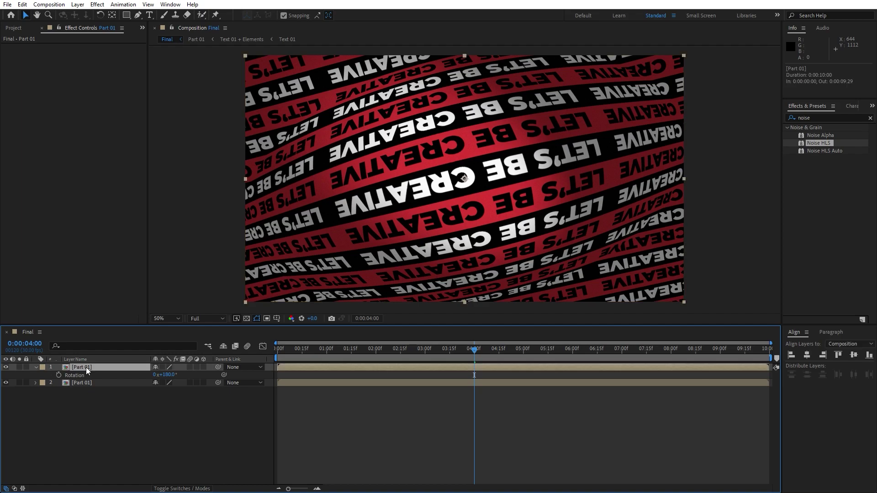
{"action": "left_click", "coordinate": [141, 16]}
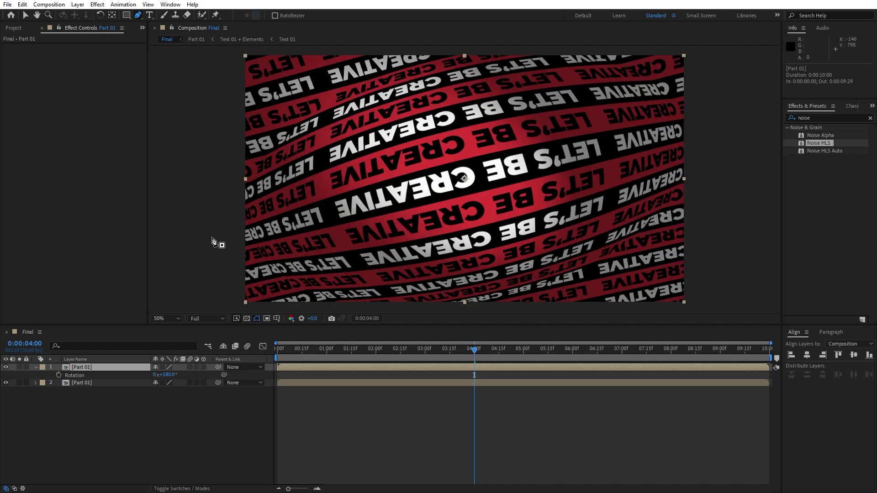
{"action": "left_click", "coordinate": [277, 348]}
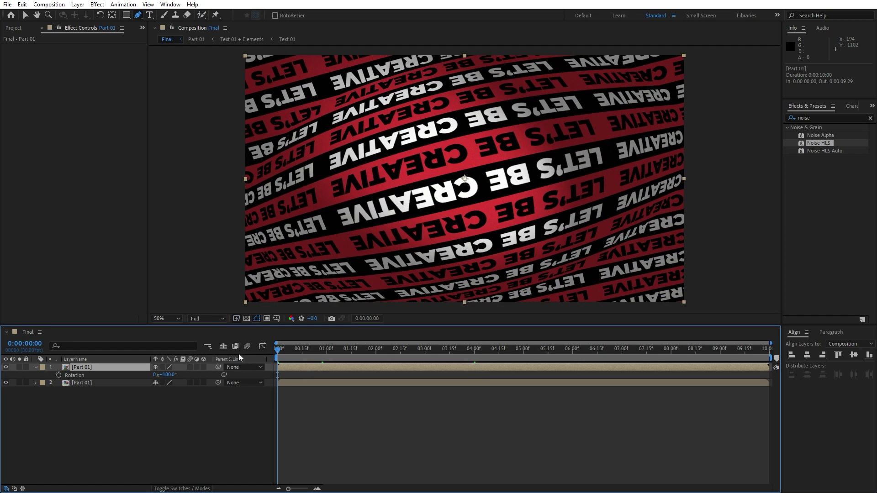
{"action": "left_click", "coordinate": [204, 243]}
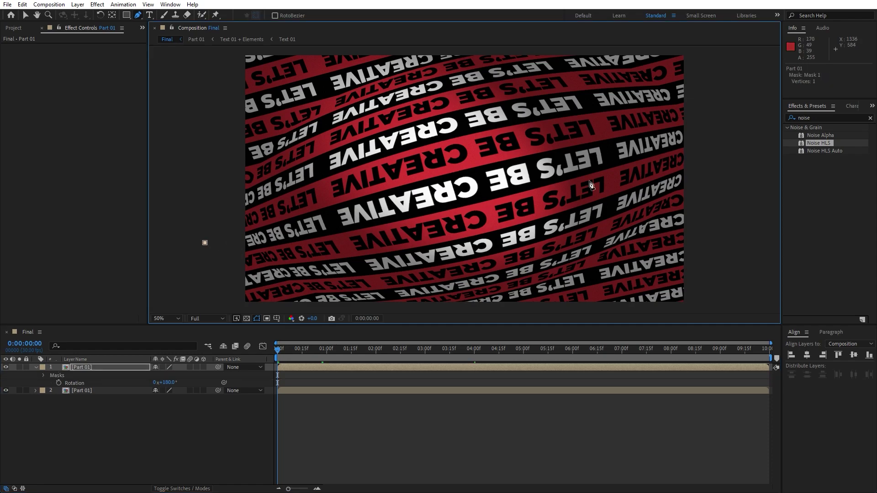
{"action": "left_click", "coordinate": [723, 126]}
{"action": "key", "text": "comma"}
{"action": "left_click", "coordinate": [589, 258]}
{"action": "left_click", "coordinate": [362, 279]}
{"action": "left_click", "coordinate": [334, 212]}
{"action": "key", "text": "period"}
{"action": "left_click", "coordinate": [142, 440]}
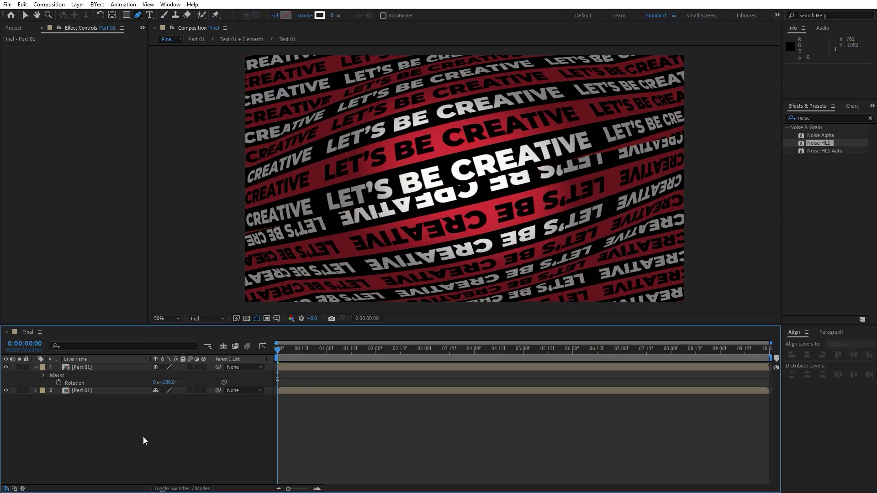
- Preview the animation to frame 0:00:00:14 and raise the upper edge of the rotated copy's mask slightly
{"action": "key", "text": "space"}
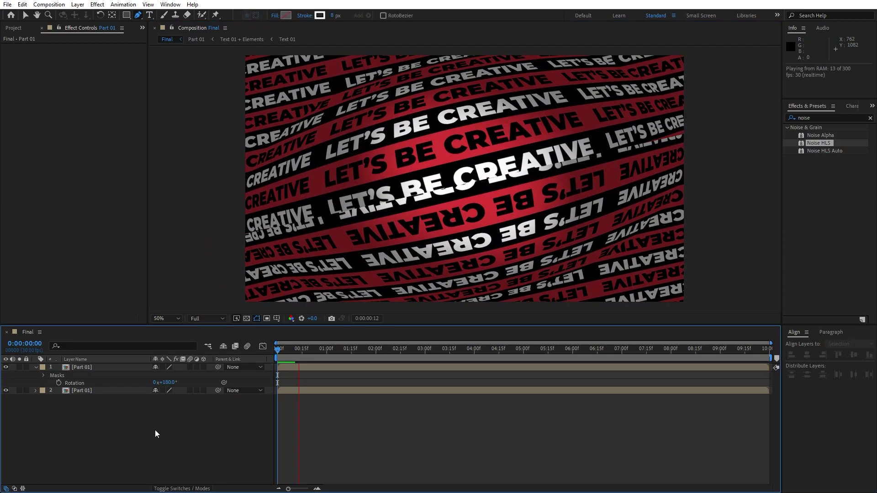
{"action": "left_click", "coordinate": [301, 354]}
{"action": "left_click", "coordinate": [85, 368]}
{"action": "key", "text": "m"}
{"action": "left_click", "coordinate": [78, 377]}
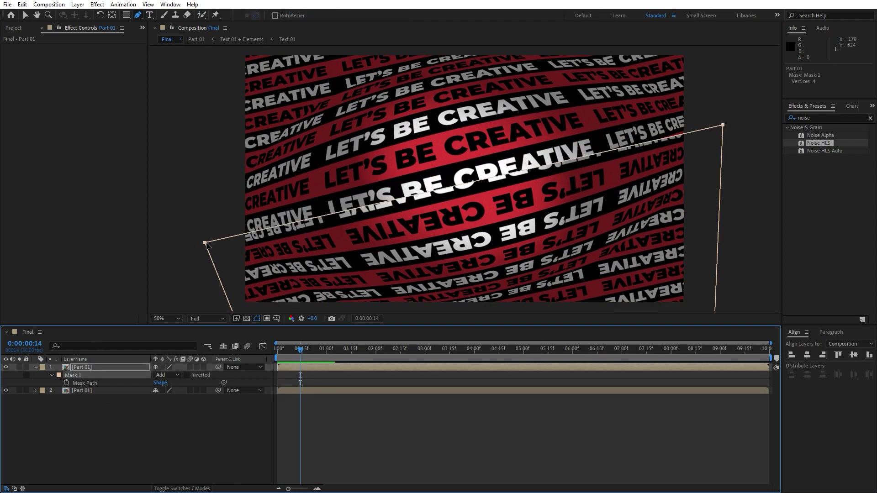
{"action": "left_click_drag", "start_coordinate": [205, 244], "coordinate": [205, 239]}
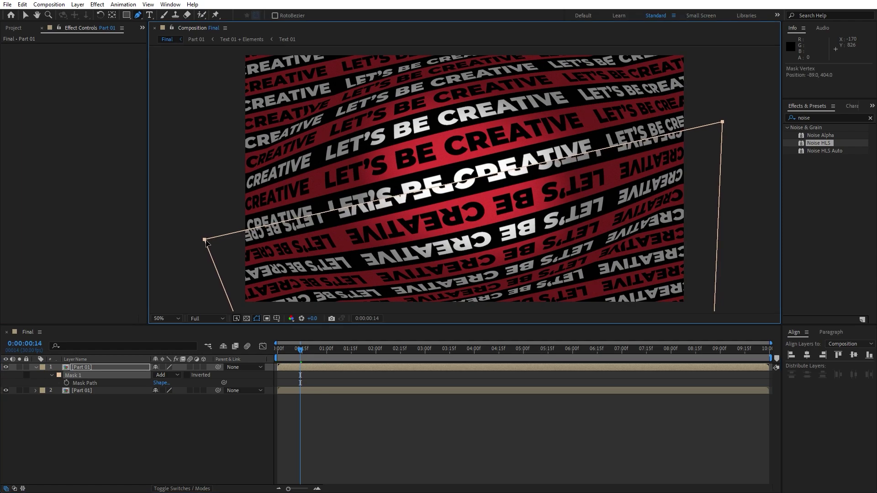
{"action": "left_click", "coordinate": [108, 423]}
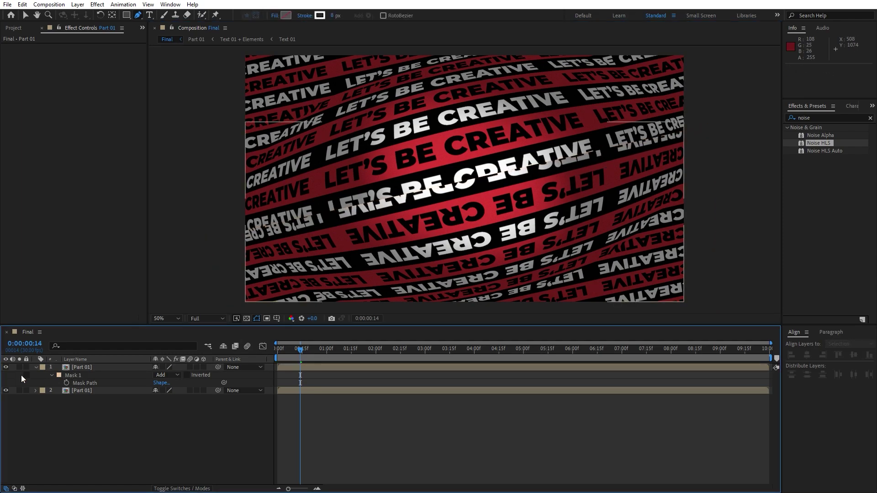
{"action": "left_click", "coordinate": [36, 367]}
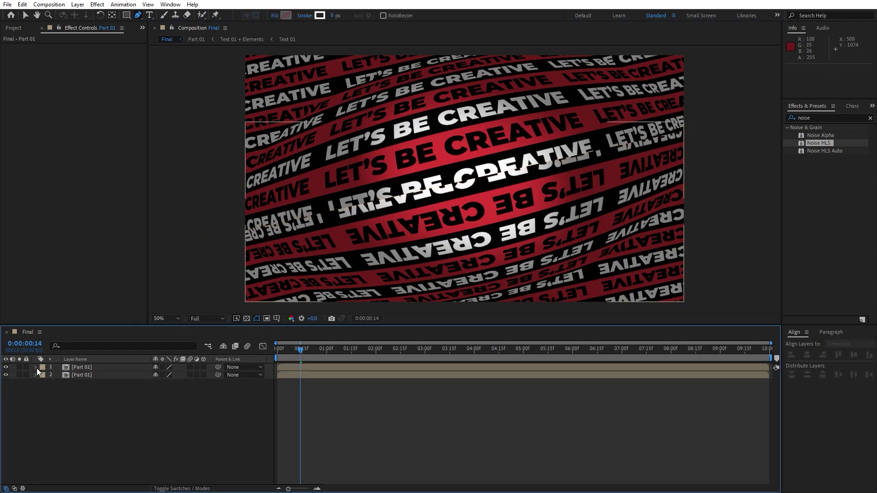
- Add an adjustment layer above both Part 01 layers and name it Turbulent D
{"action": "right_click", "coordinate": [121, 421]}
{"action": "mouse_move", "coordinate": [215, 305]}
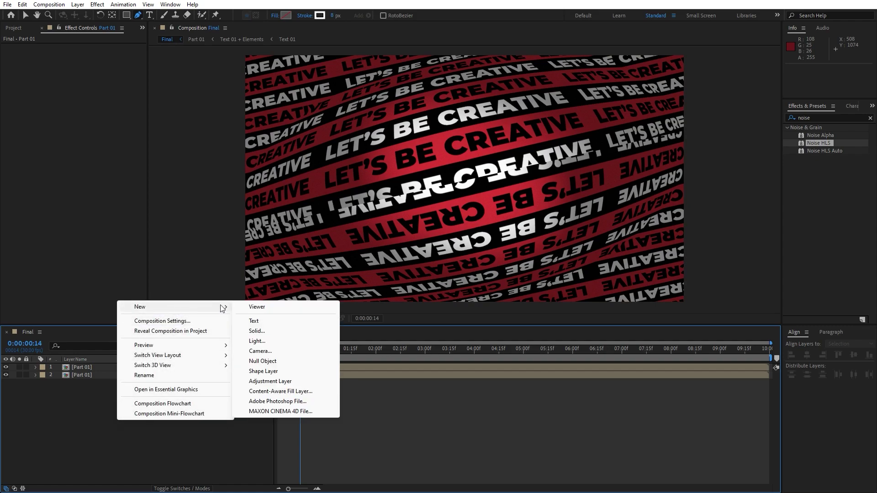
{"action": "left_click", "coordinate": [296, 380]}
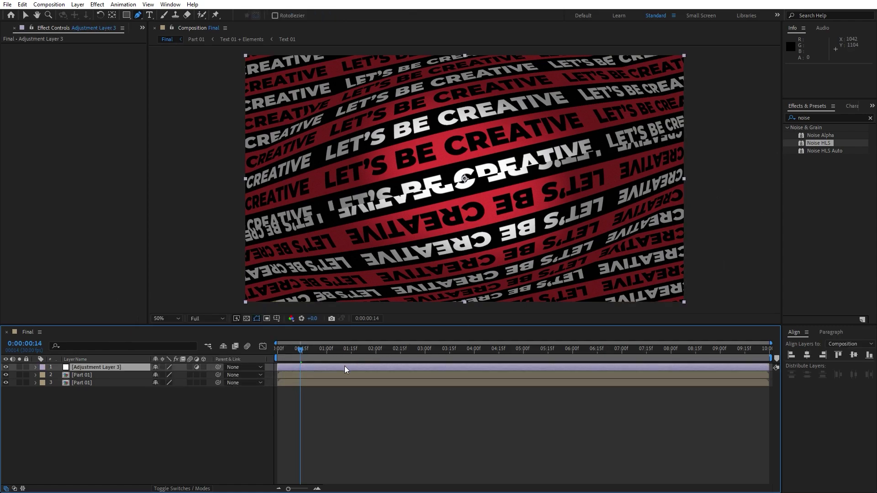
{"action": "key", "text": "Return"}
{"action": "type", "text": "Turbu"}
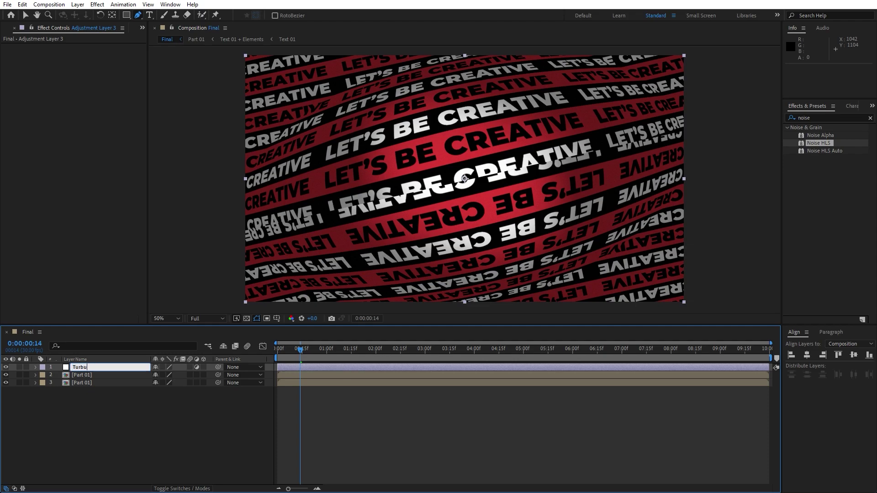
{"action": "type", "text": "lent D"}
{"action": "key", "text": "Return"}
- Find the Turbulent Displace effect and apply it to the Turbulent D adjustment layer
{"action": "double_click", "coordinate": [822, 117]}
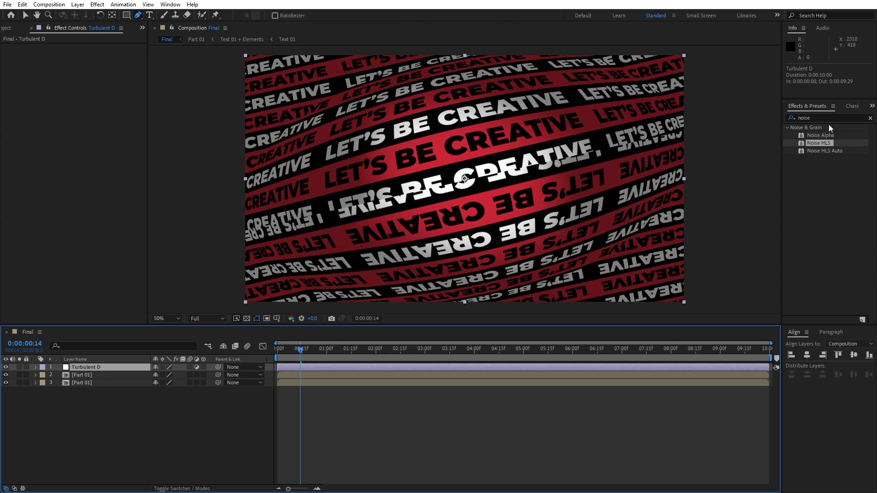
{"action": "type", "text": "turbut"}
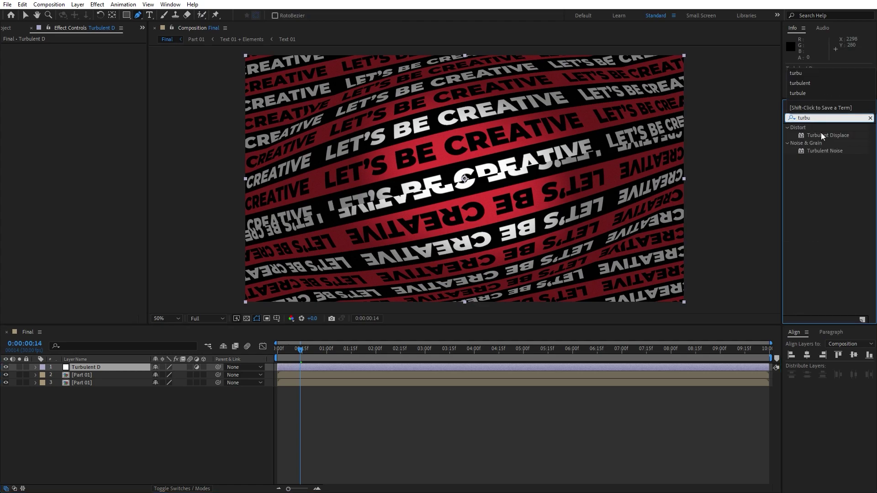
{"action": "key", "text": "BackSpace"}
{"action": "left_click_drag", "start_coordinate": [822, 135], "coordinate": [133, 368]}
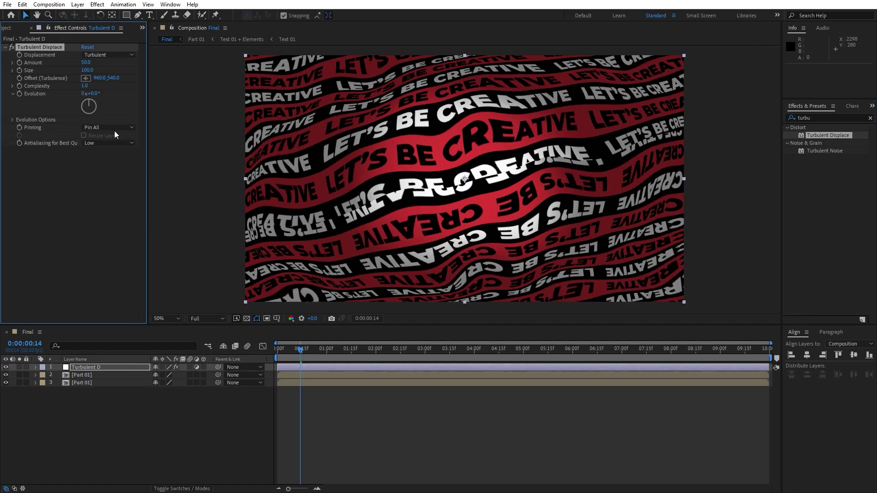
- Set Turbulent Displace to Twist displacement with an Amount of 20, and preview the animation
{"action": "left_click", "coordinate": [94, 54]}
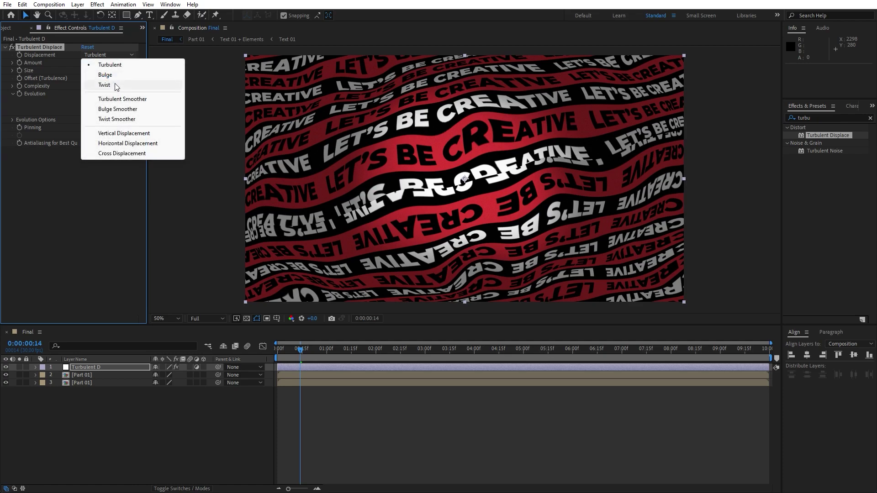
{"action": "left_click", "coordinate": [114, 76]}
{"action": "left_click", "coordinate": [110, 55]}
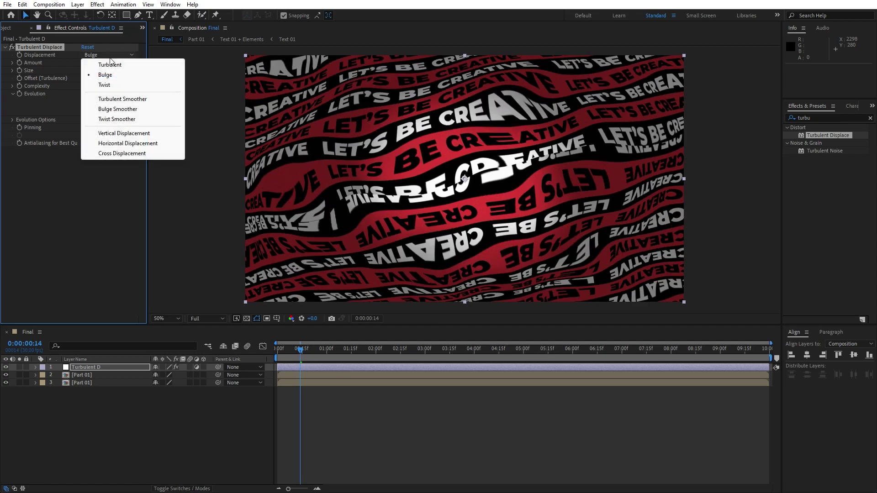
{"action": "left_click", "coordinate": [103, 84]}
{"action": "left_click", "coordinate": [89, 62]}
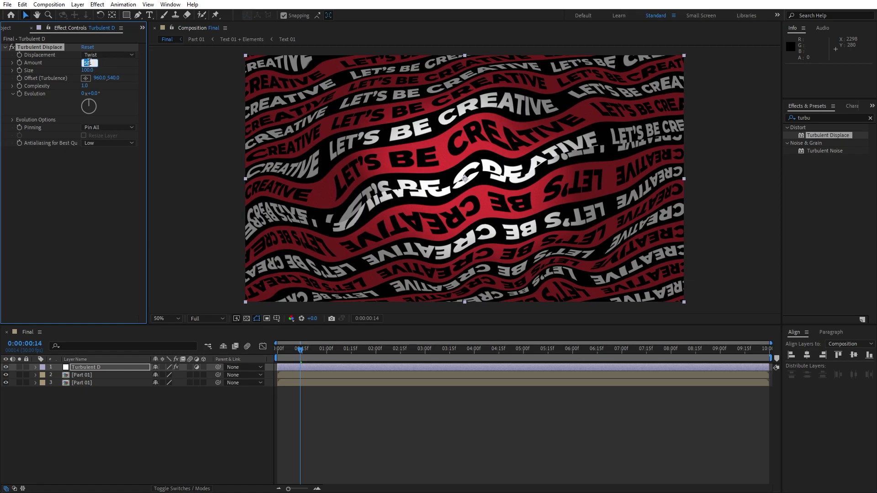
{"action": "key", "text": "Return"}
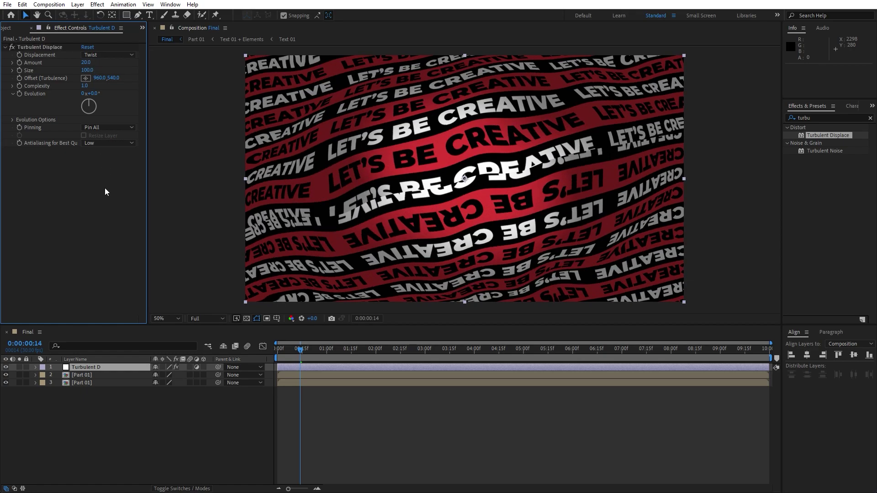
{"action": "left_click", "coordinate": [195, 443]}
{"action": "key", "text": "space"}
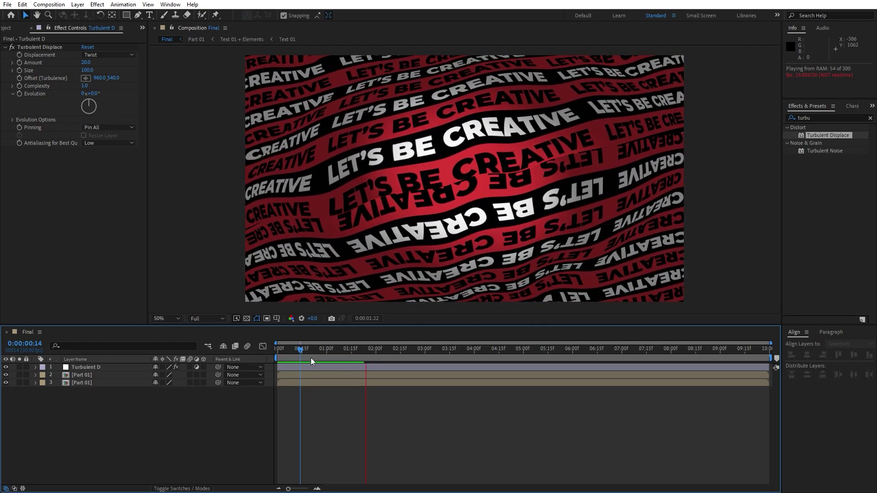
- Drive the Turbulent Displace Evolution with the expression time*100, and preview the animation up to frame 0:00:03:07
{"action": "left_click", "coordinate": [344, 352]}
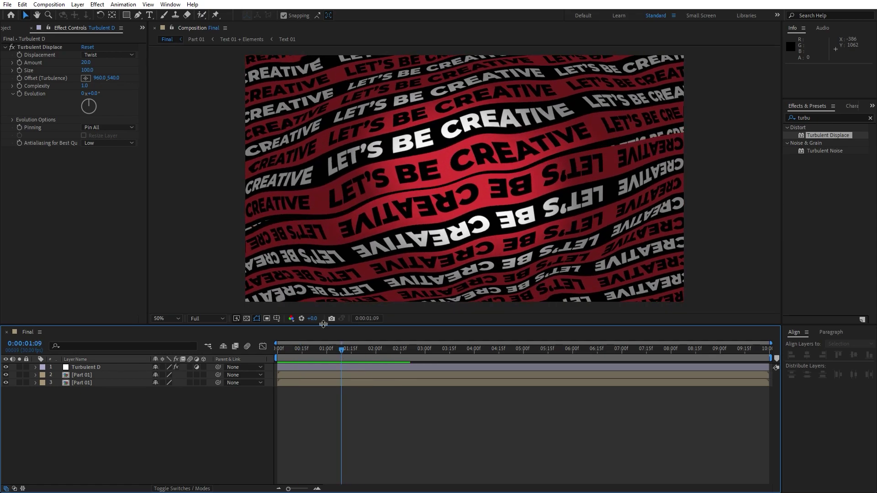
{"action": "left_click", "coordinate": [19, 94], "text": "alt"}
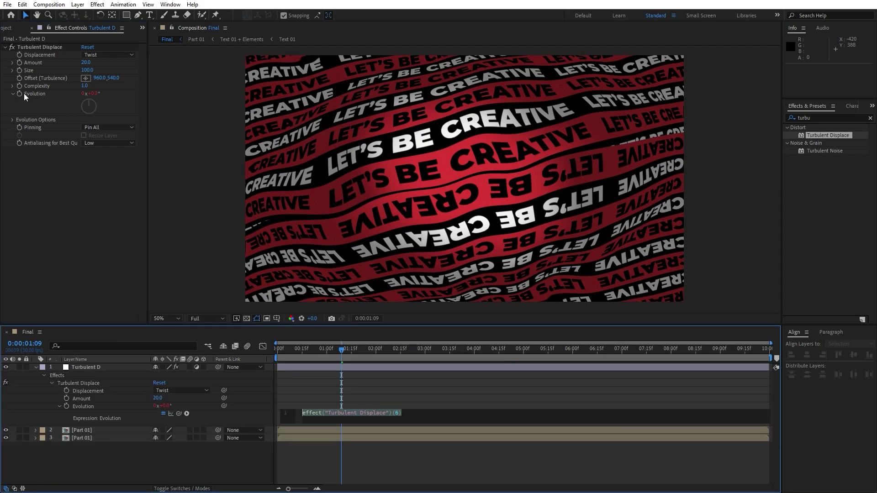
{"action": "type", "text": "time*"}
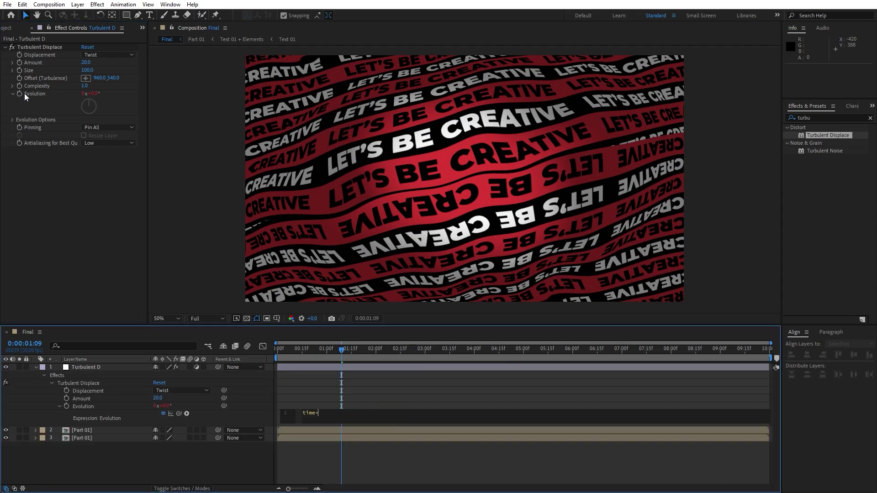
{"action": "type", "text": "100"}
{"action": "left_click", "coordinate": [59, 221]}
{"action": "key", "text": "space"}
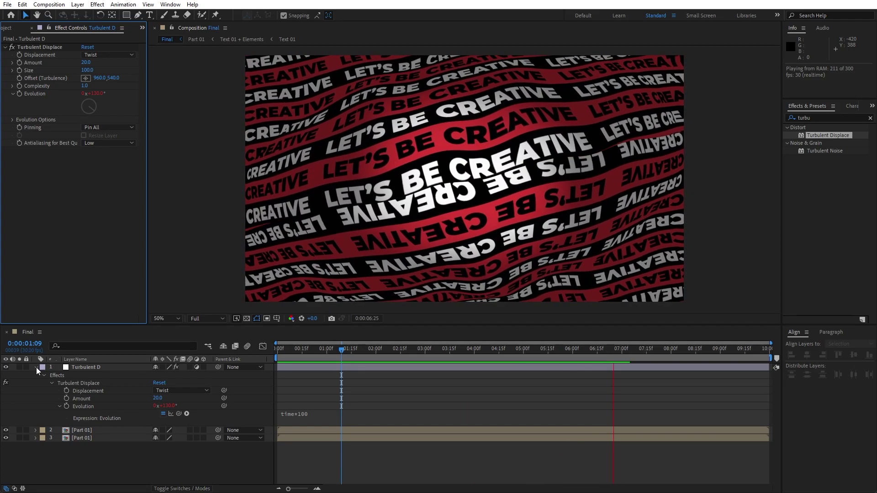
{"action": "left_click", "coordinate": [37, 368]}
{"action": "left_click_drag", "start_coordinate": [342, 352], "coordinate": [437, 368]}
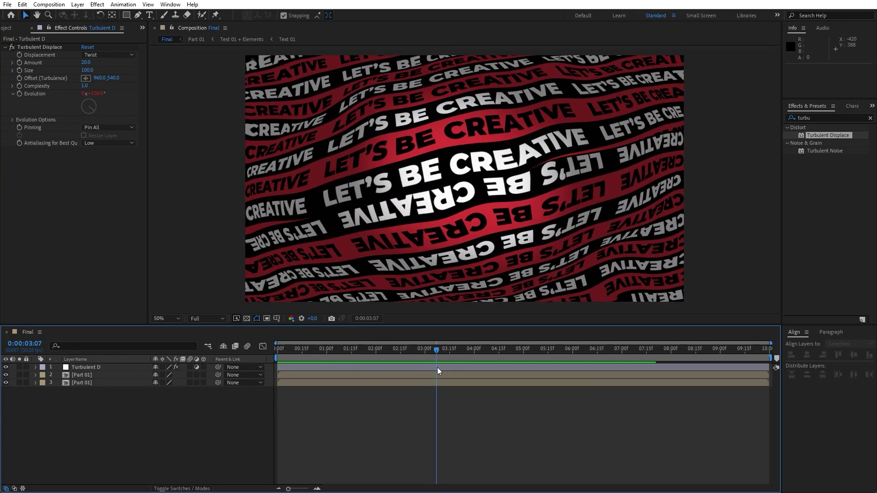
- Pre-compose the Turbulent D layer and both Part 01 layers into a new composition named Scene
{"action": "left_click_drag", "start_coordinate": [140, 440], "coordinate": [36, 302]}
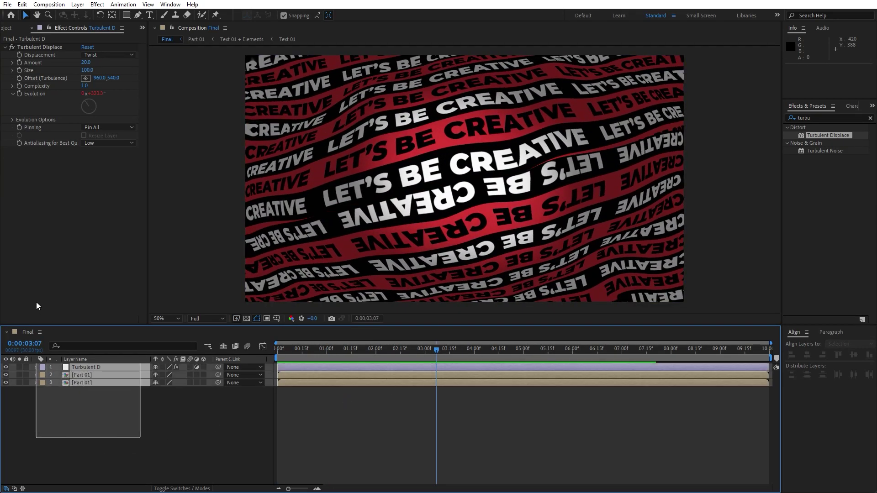
{"action": "right_click", "coordinate": [92, 383]}
{"action": "left_click", "coordinate": [120, 324]}
{"action": "type", "text": "Scene"}
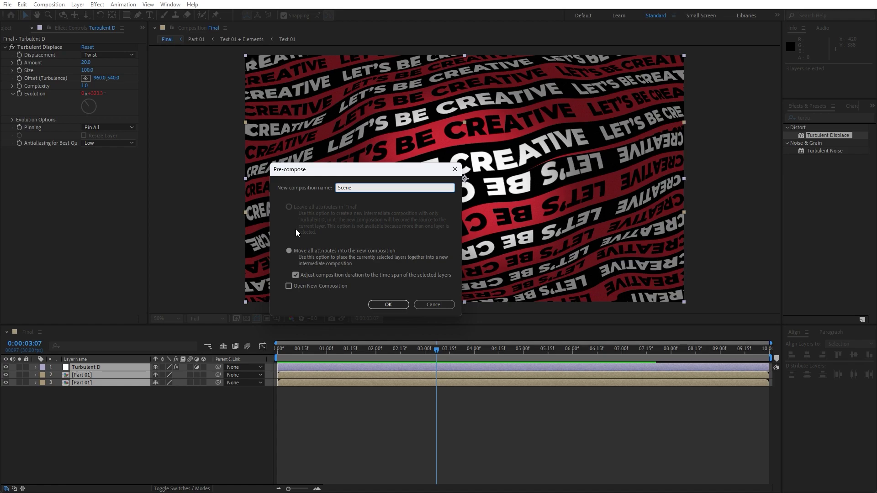
{"action": "left_click", "coordinate": [397, 306]}
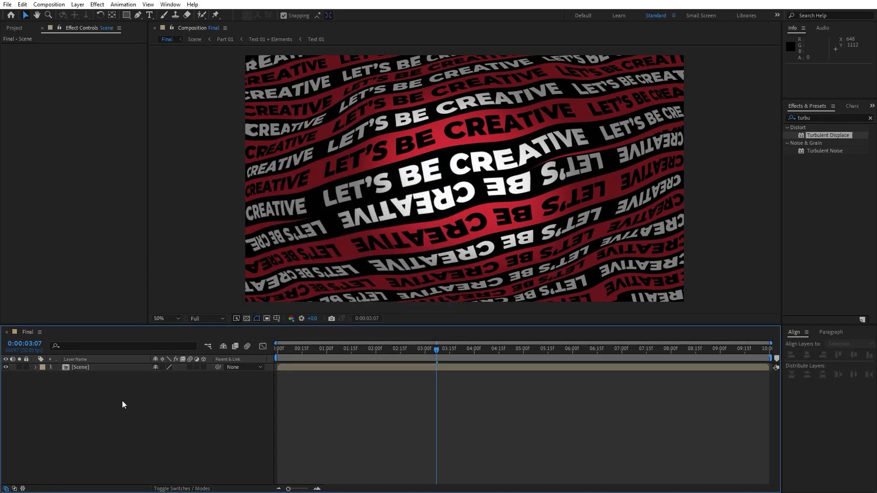
- Duplicate the Scene layer and apply the Shift Channels effect to the upper copy
{"action": "left_click", "coordinate": [91, 367]}
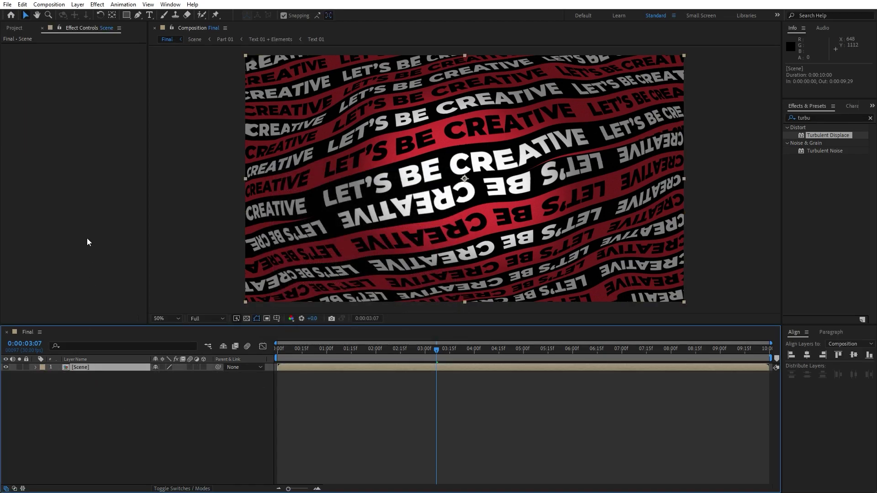
{"action": "key", "text": "ctrl+d"}
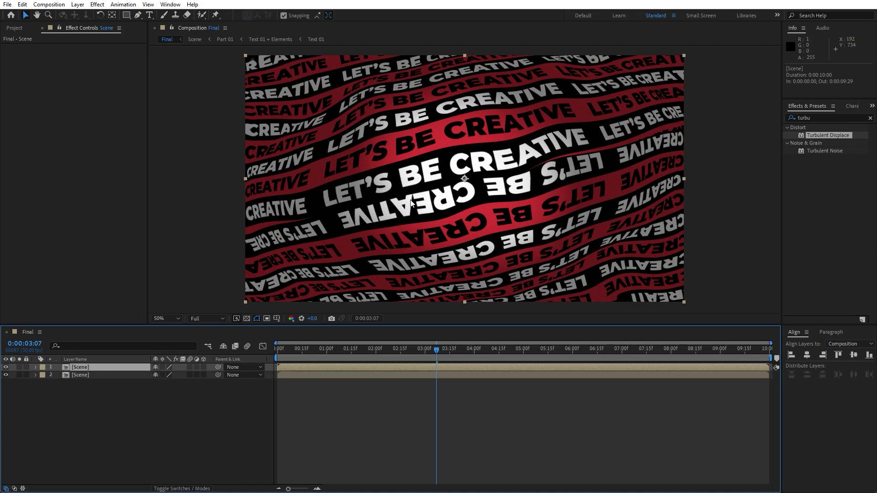
{"action": "left_click", "coordinate": [830, 118]}
{"action": "key", "text": "BackSpace"}
{"action": "key", "text": "BackSpace"}
{"action": "key", "text": "BackSpace"}
{"action": "key", "text": "BackSpace"}
{"action": "key", "text": "BackSpace"}
{"action": "type", "text": "s"}
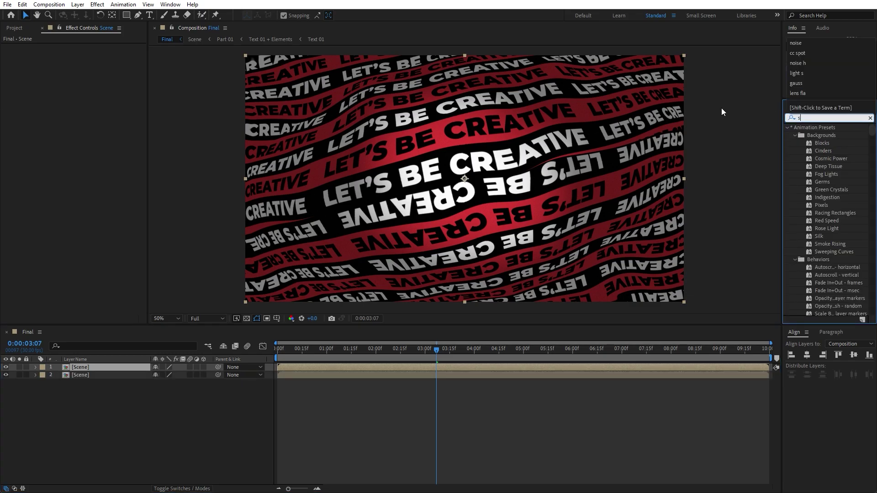
{"action": "type", "text": "hift"}
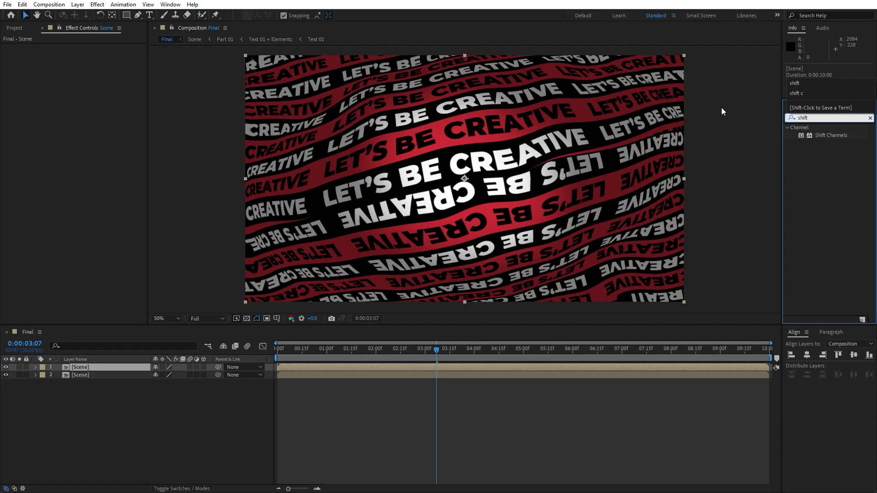
{"action": "left_click_drag", "start_coordinate": [830, 136], "coordinate": [87, 366]}
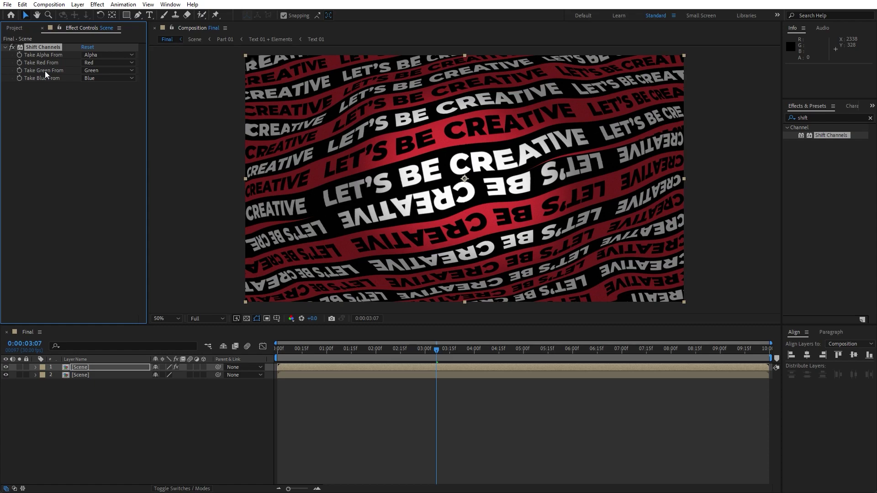
- Set Take Green From and Take Blue From to Full Off in Shift Channels, leaving only the red channel
{"action": "left_click", "coordinate": [91, 70]}
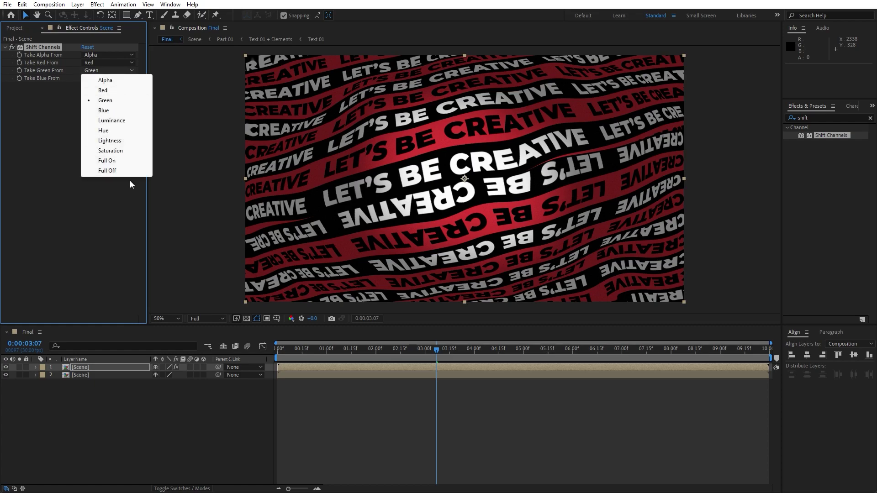
{"action": "left_click", "coordinate": [88, 170]}
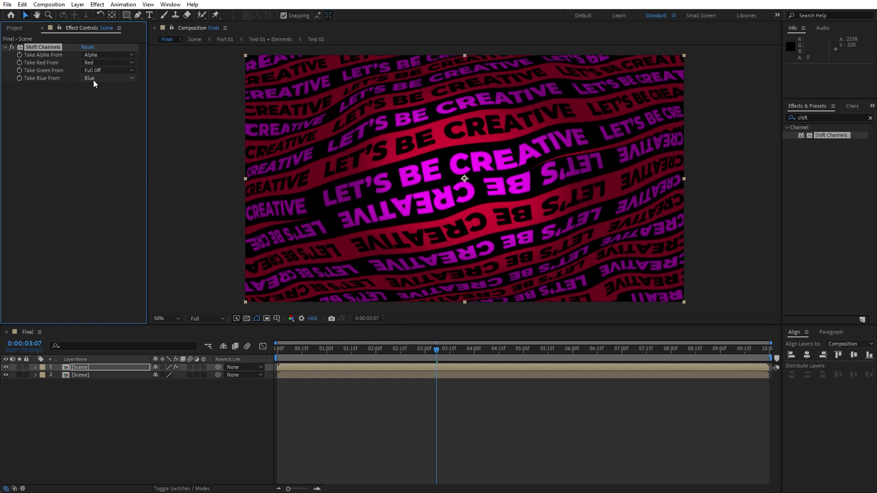
{"action": "left_click", "coordinate": [94, 80]}
{"action": "left_click", "coordinate": [124, 180]}
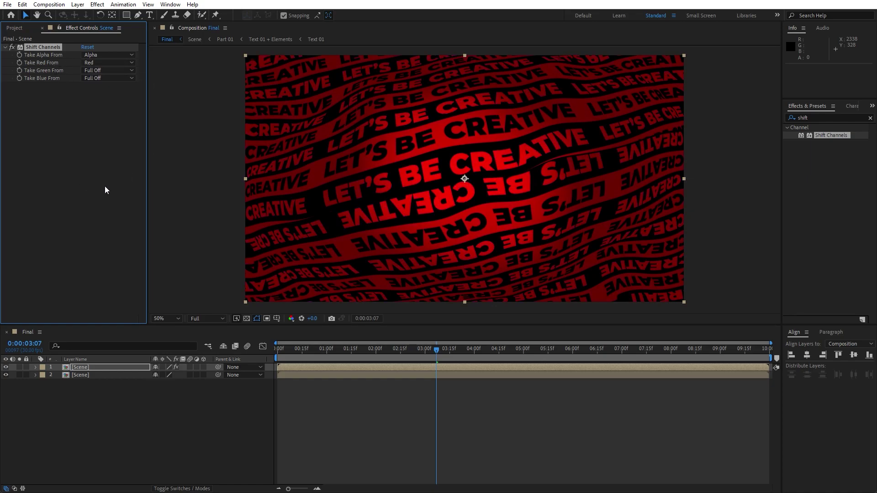
- Show the layer blending modes and set the upper Scene layer to Screen
{"action": "left_click", "coordinate": [182, 489]}
{"action": "left_click", "coordinate": [165, 367]}
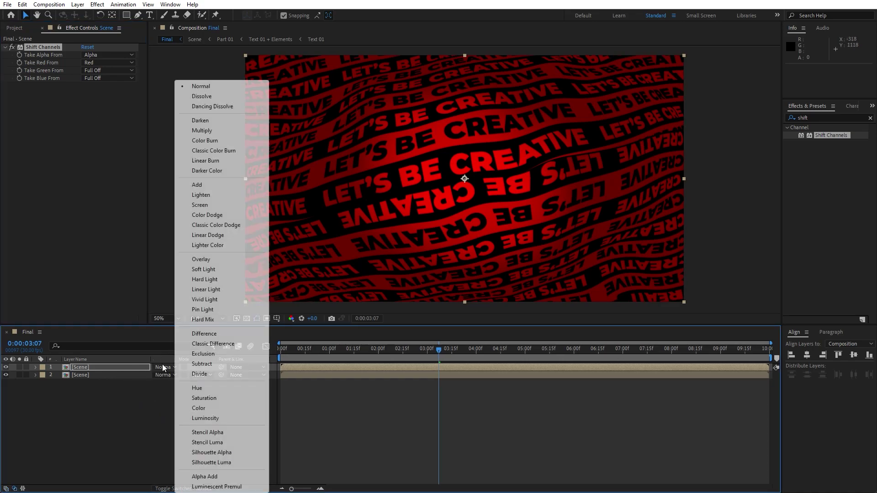
{"action": "left_click", "coordinate": [211, 209]}
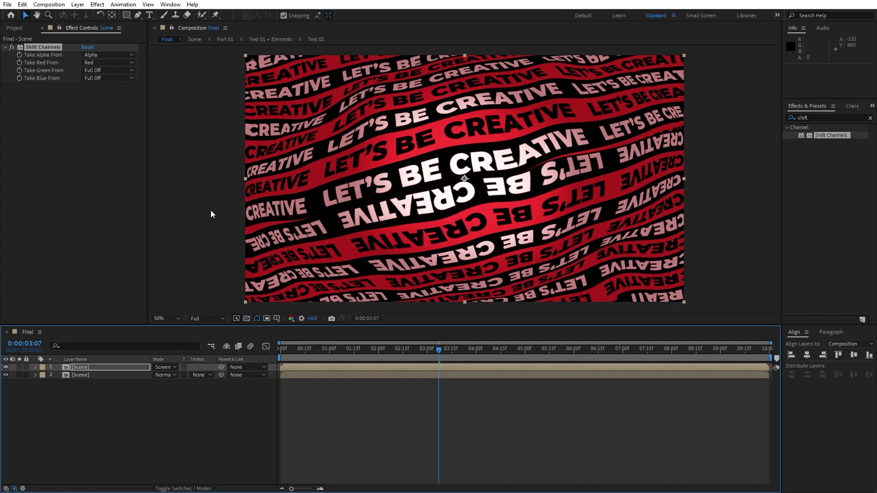
- Set the upper Scene layer's Scale to 102% and its Opacity to 20%
{"action": "key", "text": "s"}
{"action": "left_click", "coordinate": [166, 375]}
{"action": "type", "text": "102"}
{"action": "key", "text": "Return"}
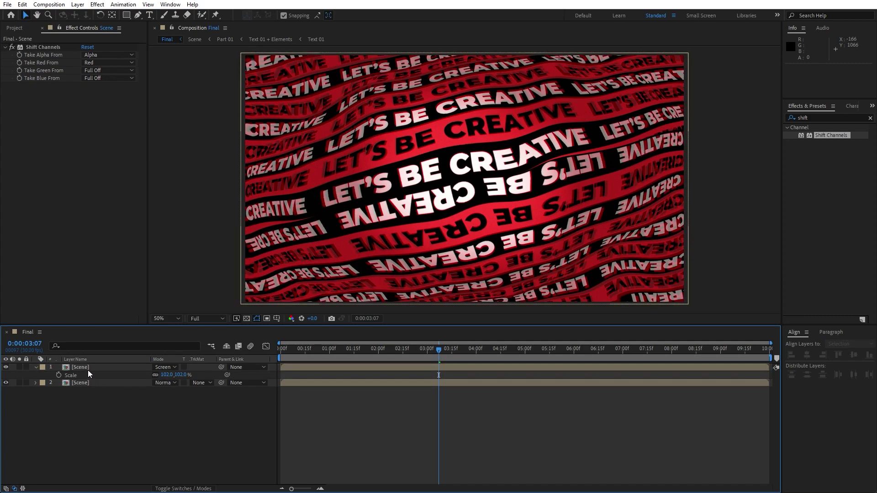
{"action": "left_click", "coordinate": [87, 370]}
{"action": "key", "text": "t"}
{"action": "left_click", "coordinate": [157, 375]}
{"action": "type", "text": "20"}
{"action": "left_click", "coordinate": [161, 440]}
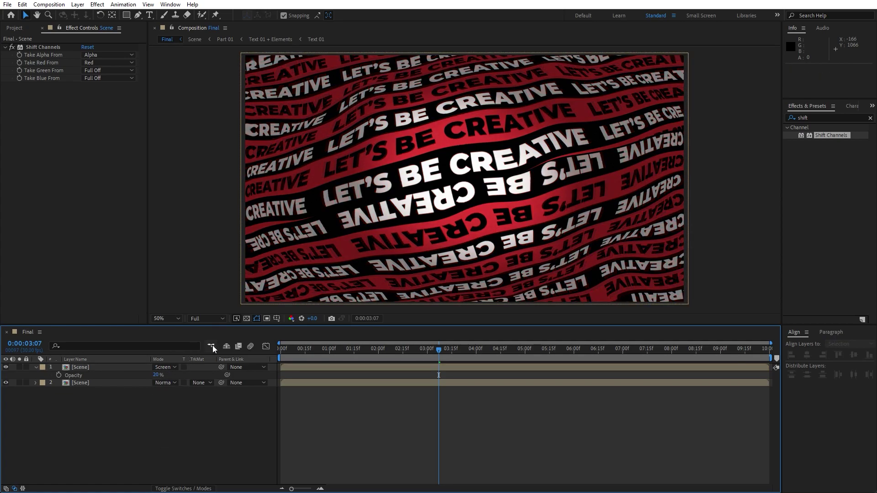
- Examine the red fringes on the text at 100% magnification, and preview the animation with the whole frame fitted
{"action": "key", "text": "slash"}
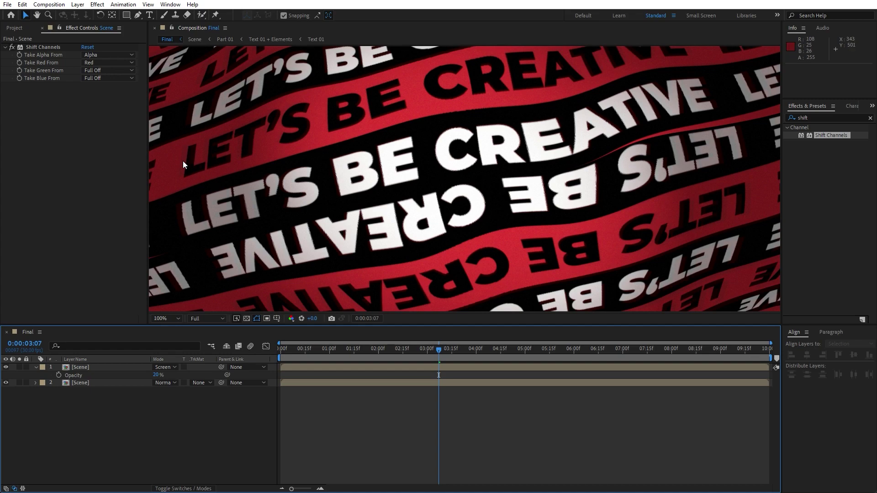
{"action": "left_click", "coordinate": [177, 320]}
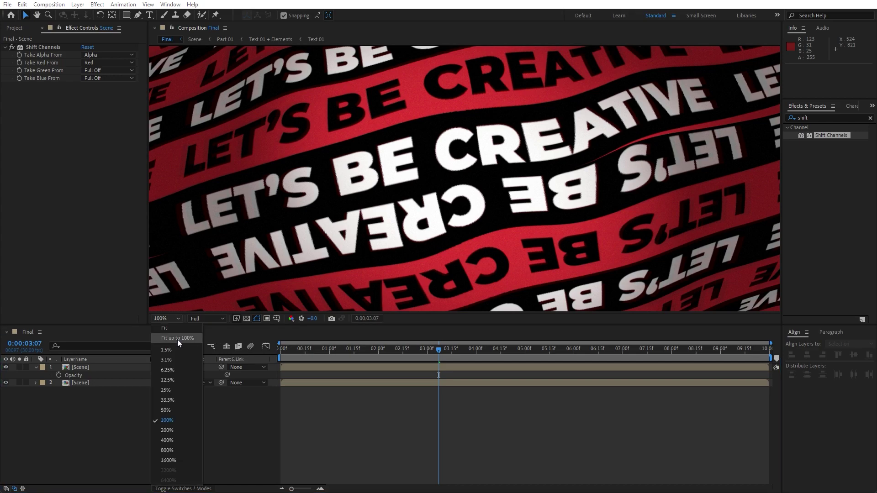
{"action": "left_click", "coordinate": [174, 347]}
{"action": "key", "text": "space"}
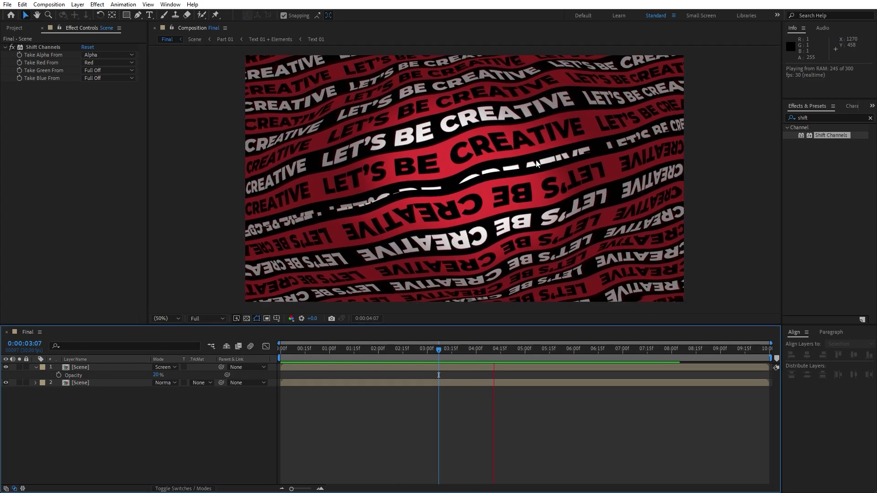
- Replay the finished animation several times, moving the current time to 0:00:03:20, 0:00:03:25 and 0:00:04:08
{"action": "left_click", "coordinate": [460, 352]}
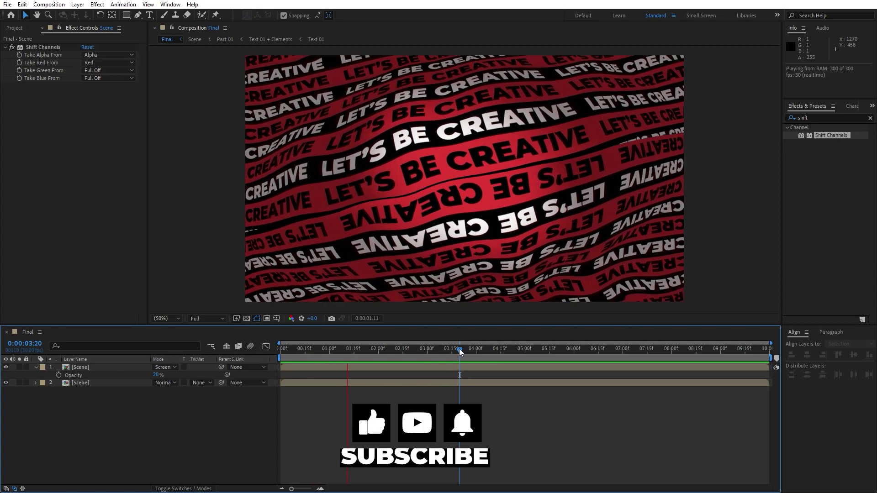
{"action": "key", "text": "space"}
{"action": "mouse_move", "coordinate": [460, 349]}
{"action": "left_mouse_down"}
{"action": "mouse_move", "coordinate": [448, 351]}
{"action": "mouse_move", "coordinate": [503, 355]}
{"action": "mouse_move", "coordinate": [468, 353]}
{"action": "left_mouse_up"}
{"action": "key", "text": "space"}
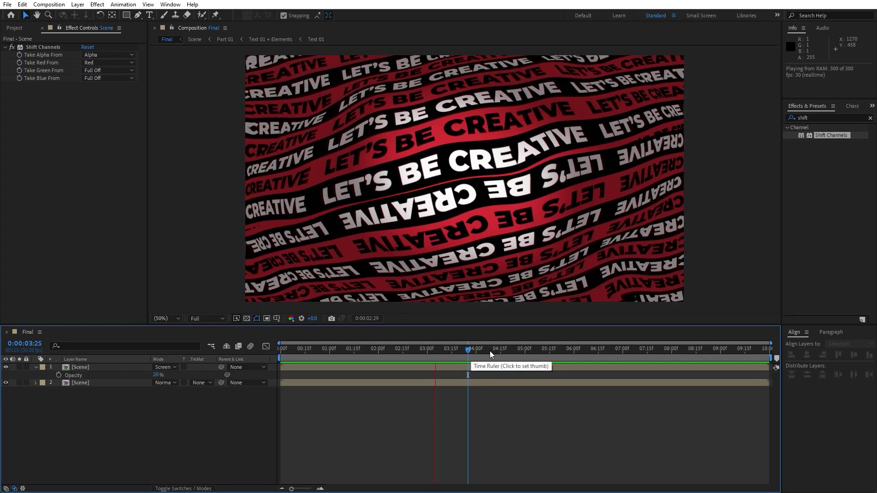
{"action": "left_click", "coordinate": [468, 350]}
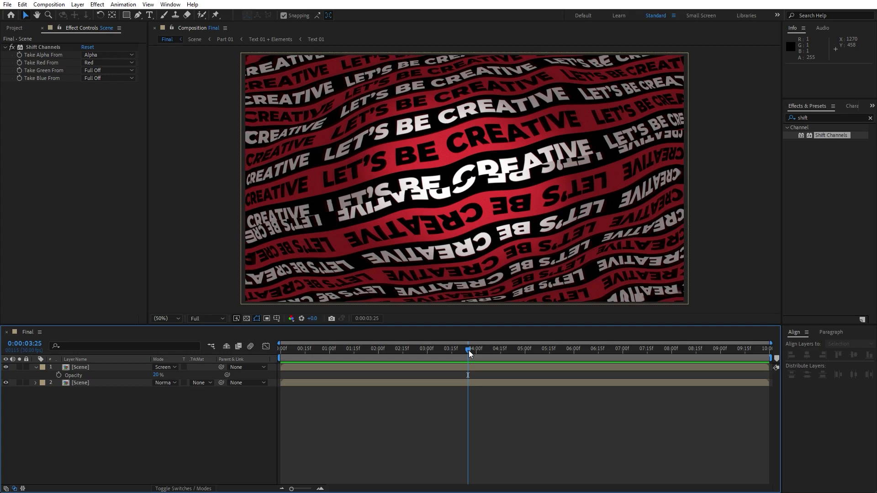
{"action": "left_click_drag", "start_coordinate": [469, 350], "coordinate": [491, 350]}
{"action": "key", "text": "space"}
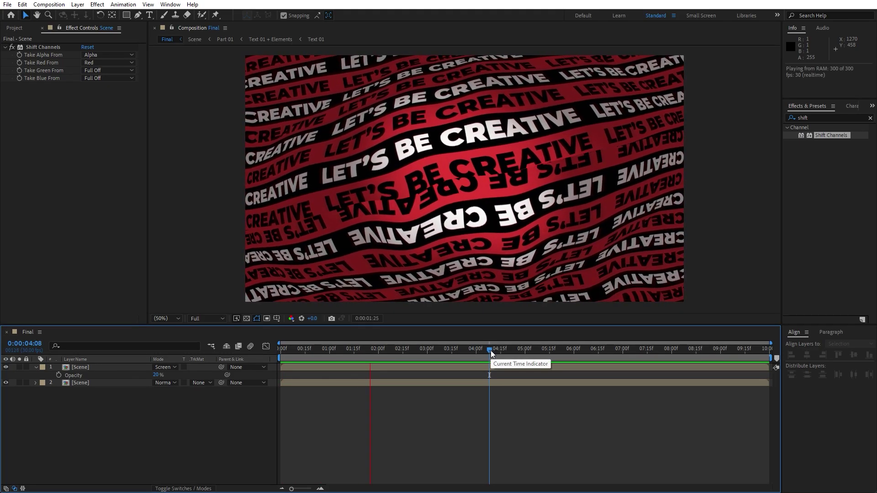